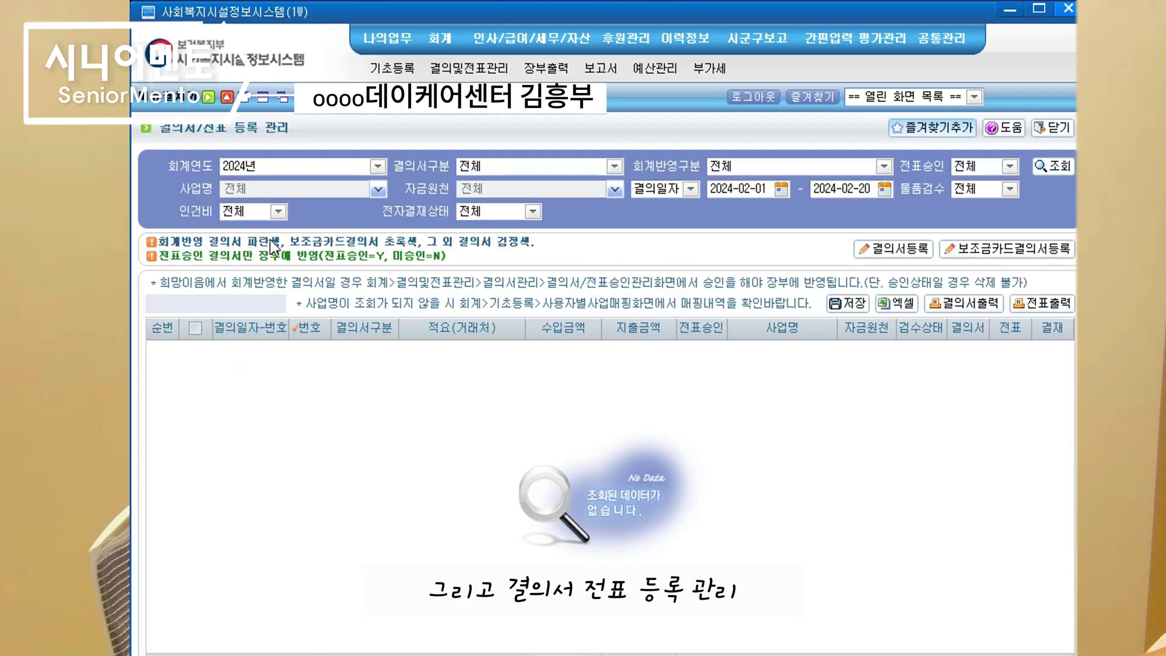
Set the 결의일자 range from 2024-03-01 to 2024-03-31 using the calendar pickers
left_click(781, 189)
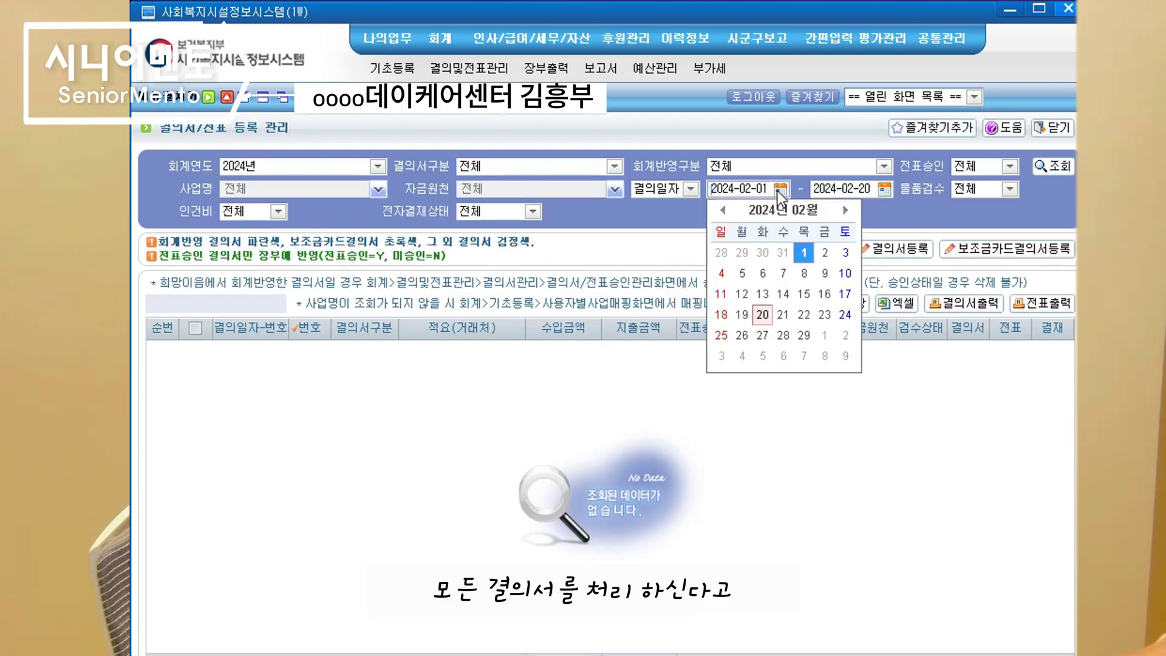
left_click(844, 211)
left_click(828, 252)
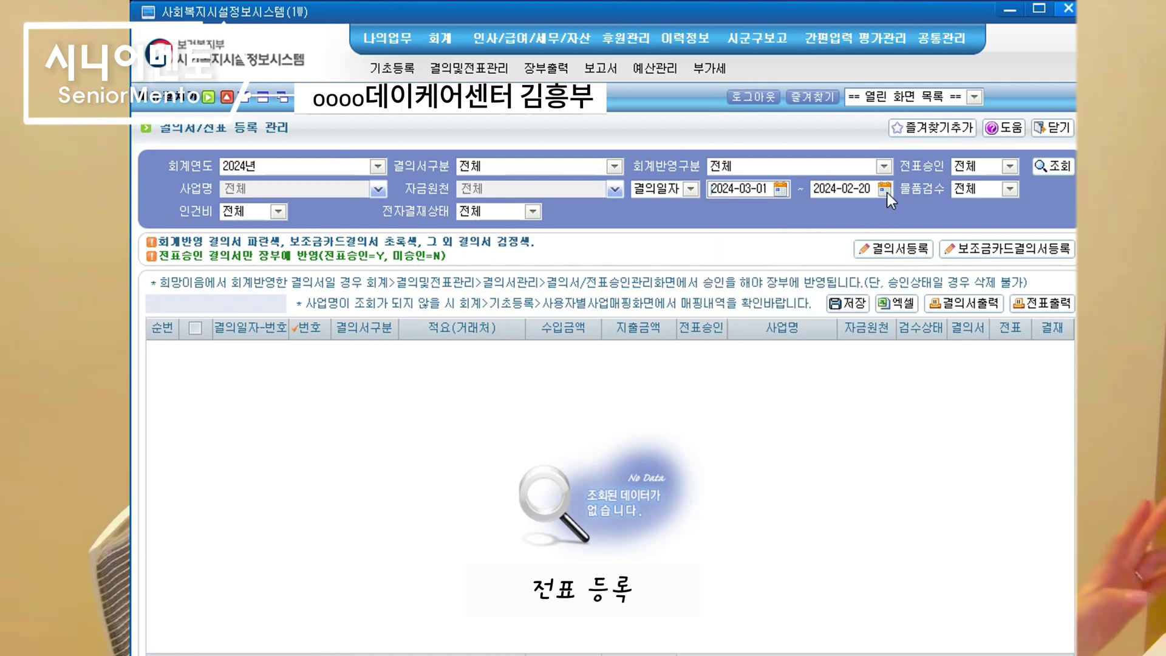
left_click(885, 189)
left_click(948, 211)
left_click(822, 347)
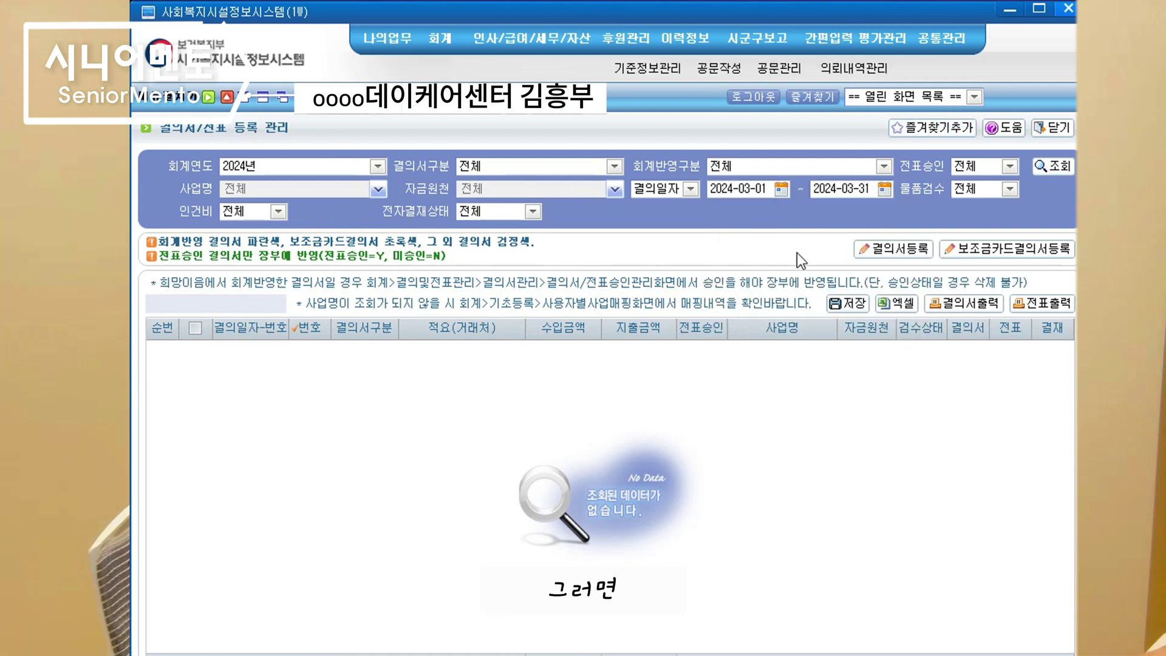
Open a new resolution form and set its 결의구분 to 수입
left_click(877, 255)
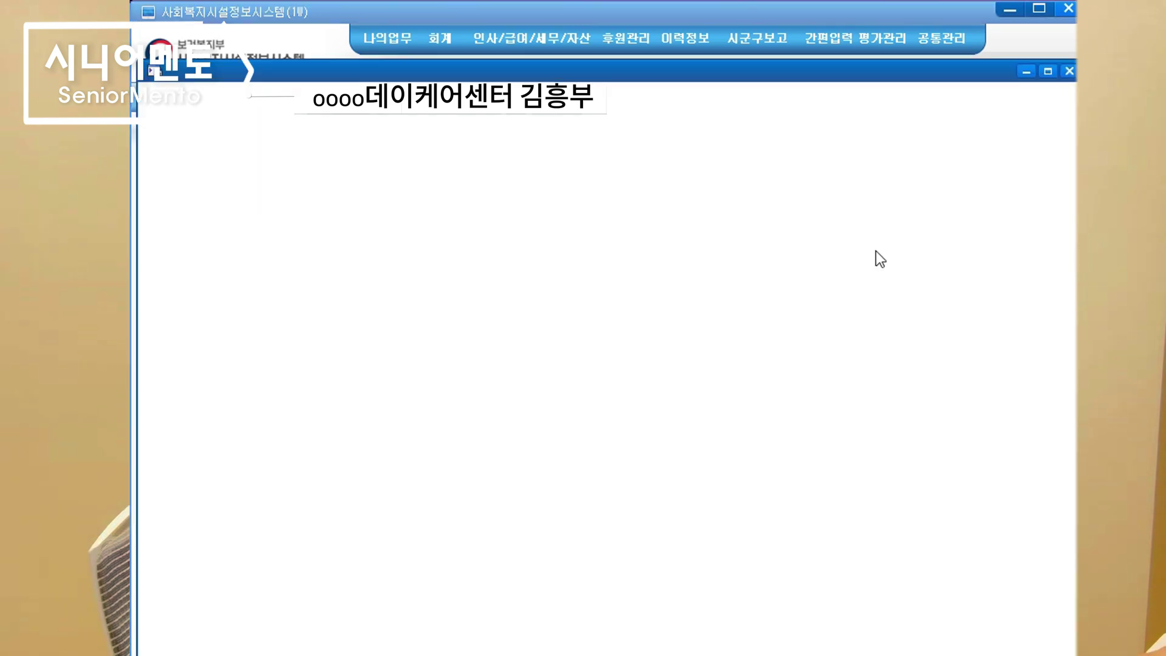
left_click(686, 241)
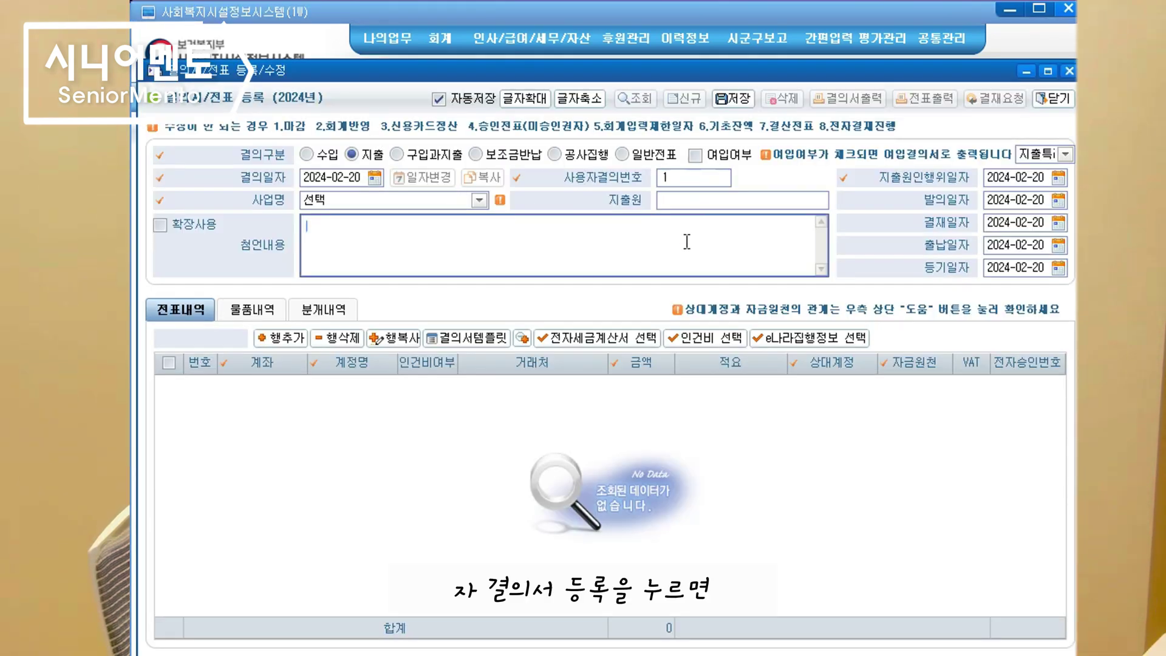
left_click(802, 482)
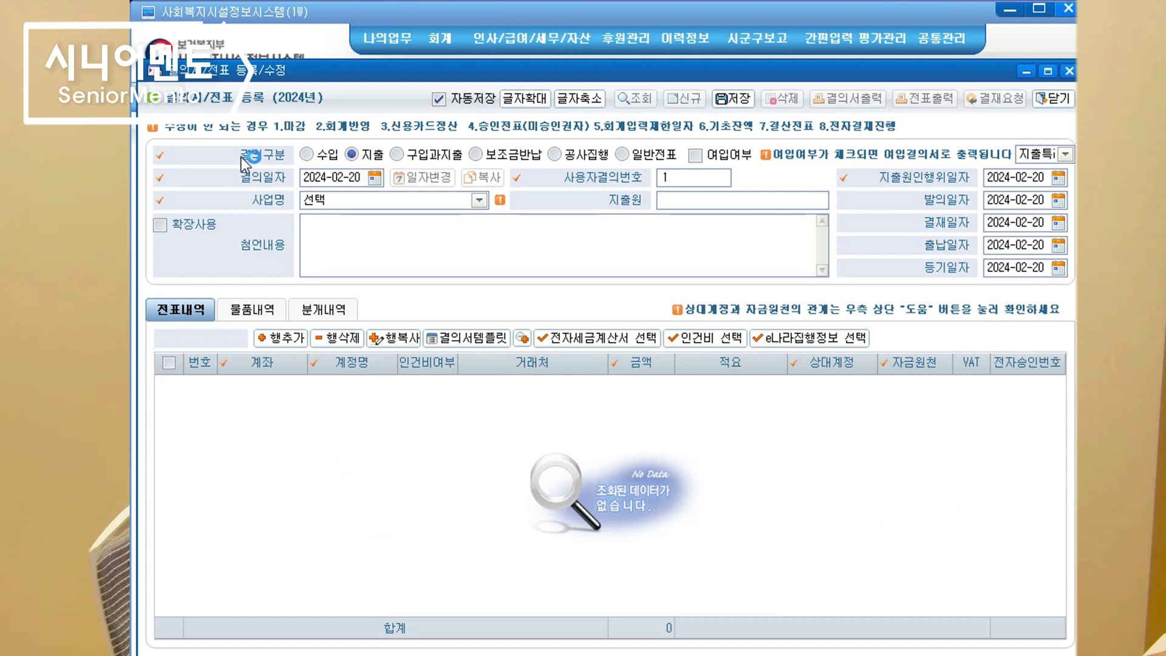
left_click(304, 156)
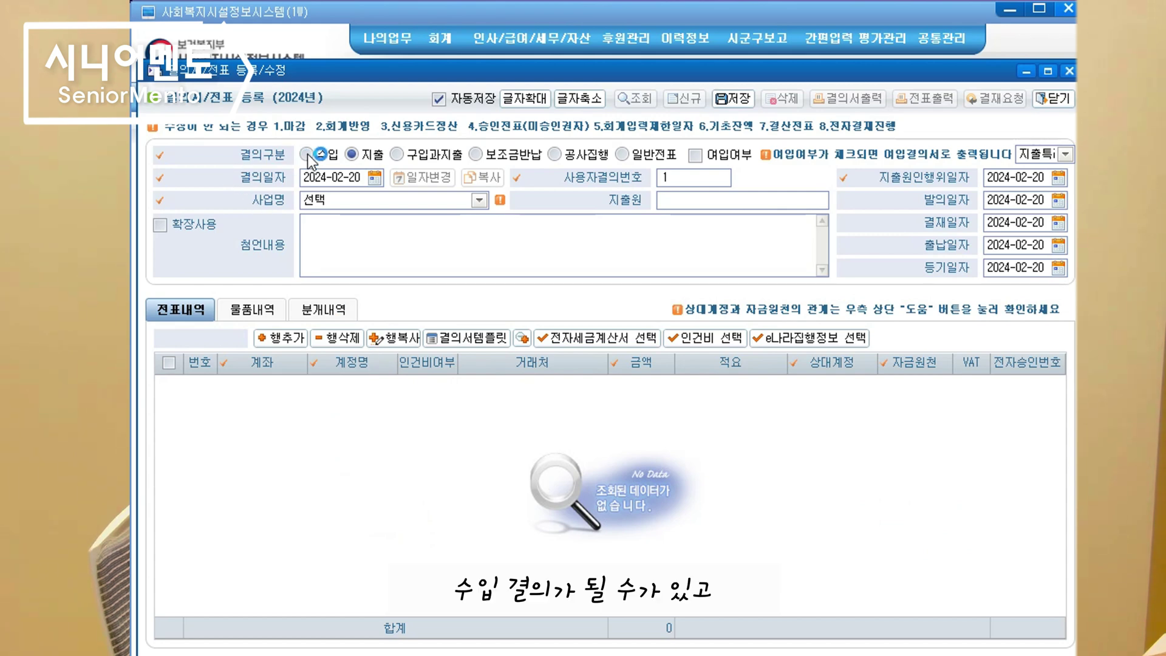
left_click(360, 158)
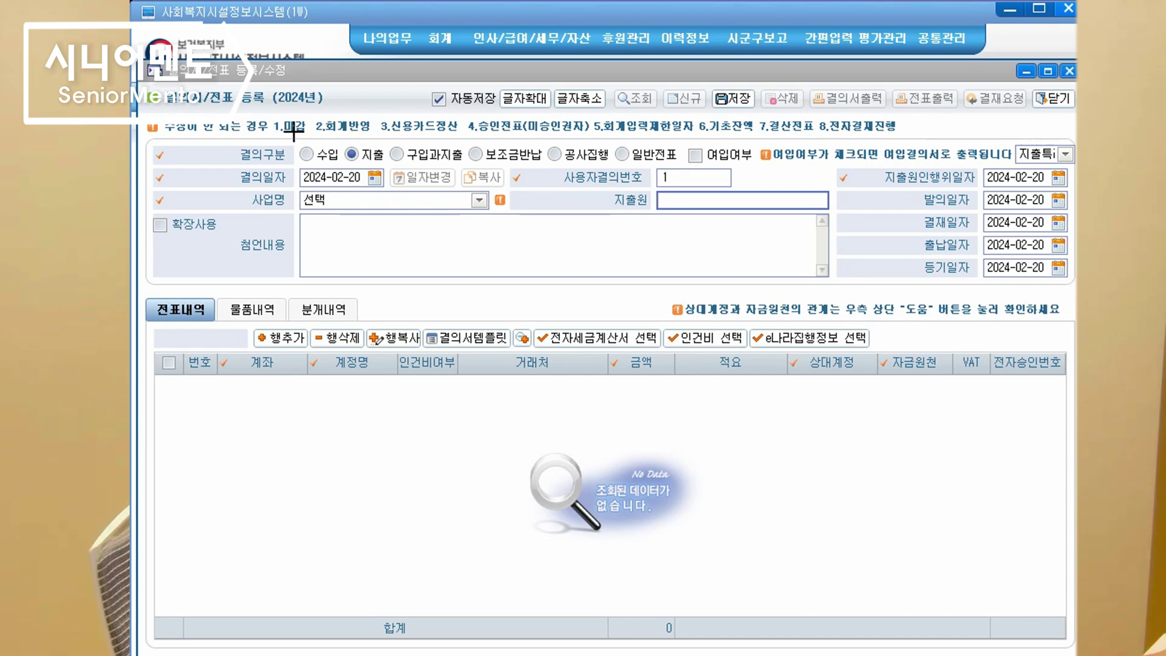
left_click_drag(284, 135, 395, 170)
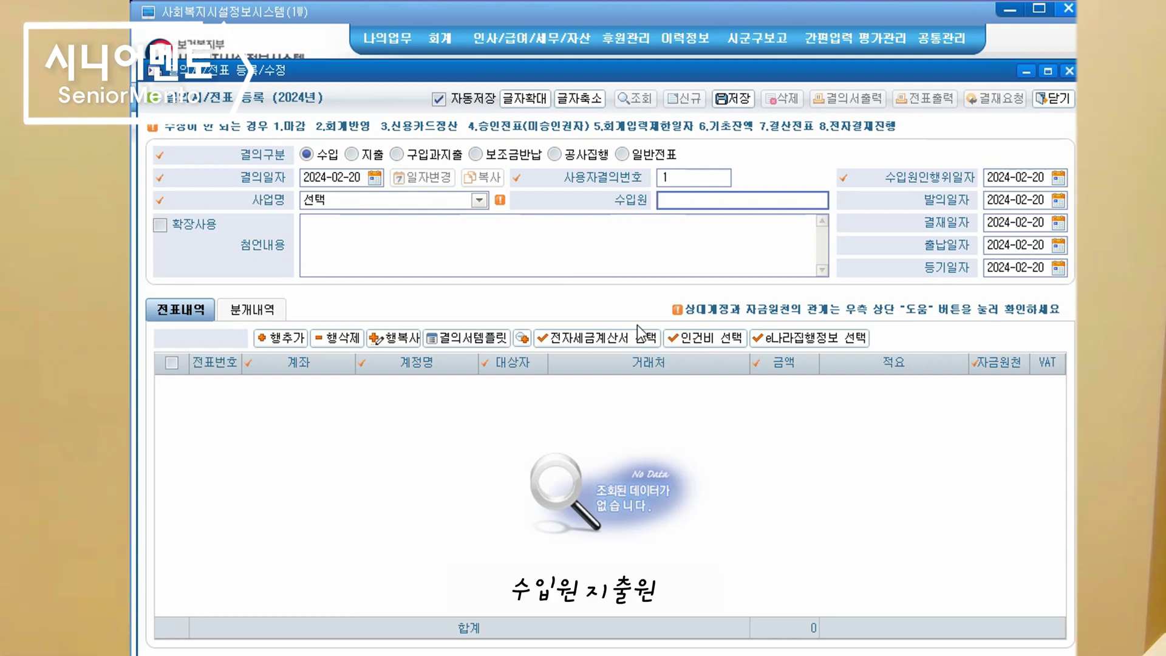
Enter the income source's name, assign project [00] 주야간보호, and date the resolution 2024-03-01
type("홍기")
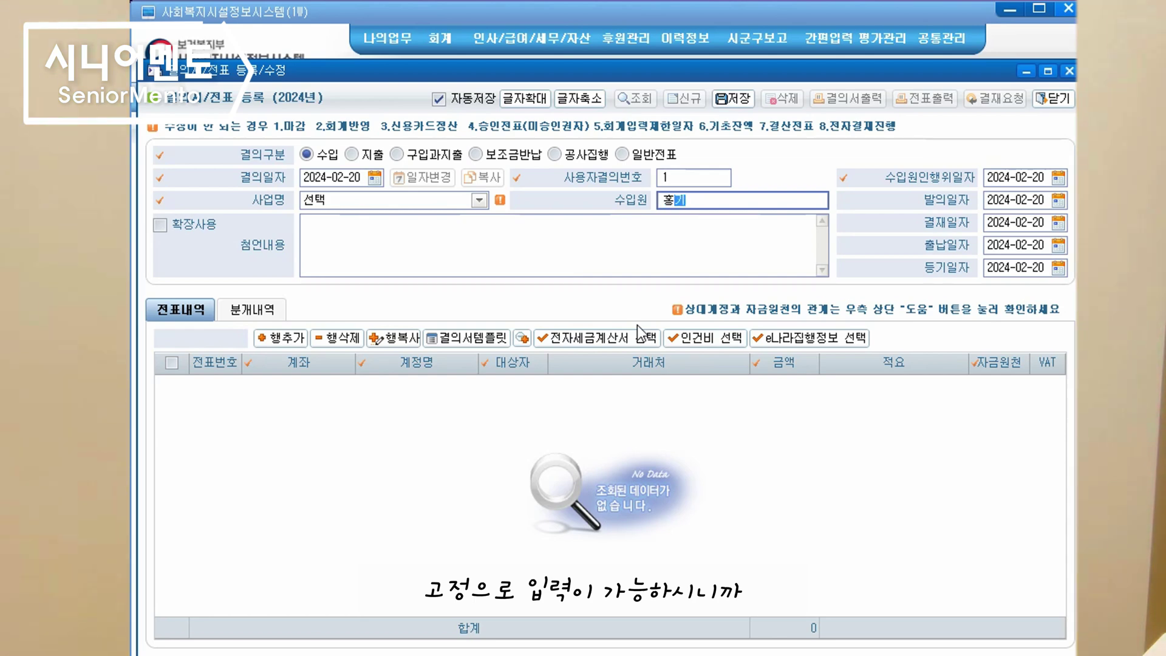
type("길동")
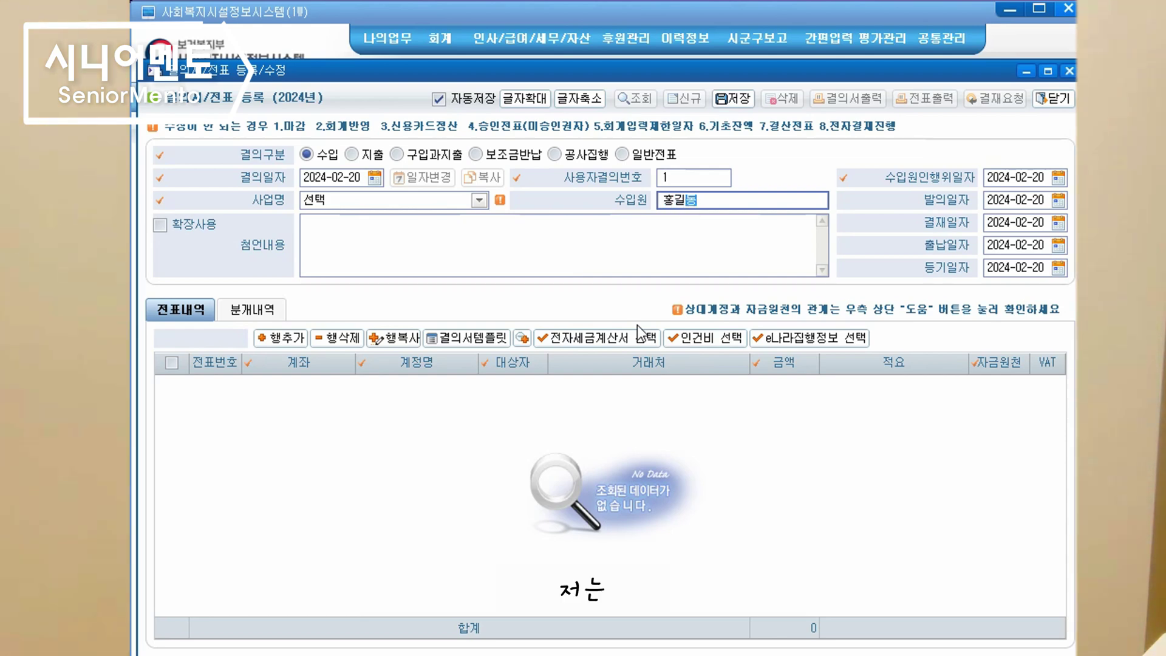
left_click(437, 198)
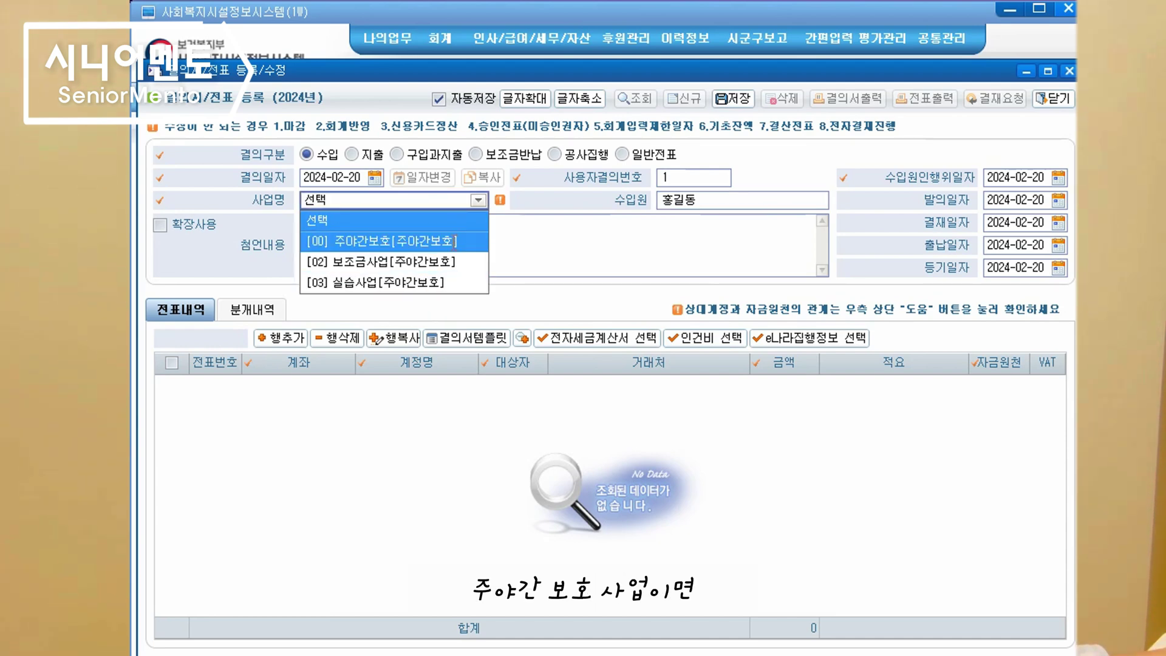
left_click(457, 241)
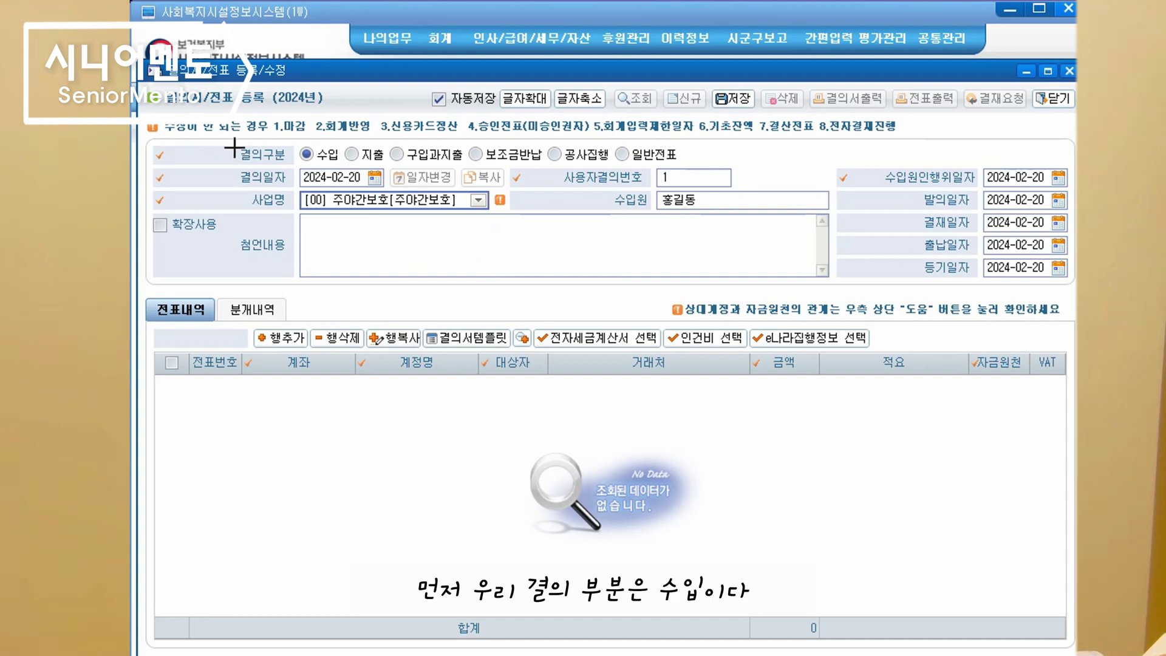
mouse_move(231, 141)
left_mouse_down()
mouse_move(285, 165)
mouse_move(343, 164)
left_mouse_up()
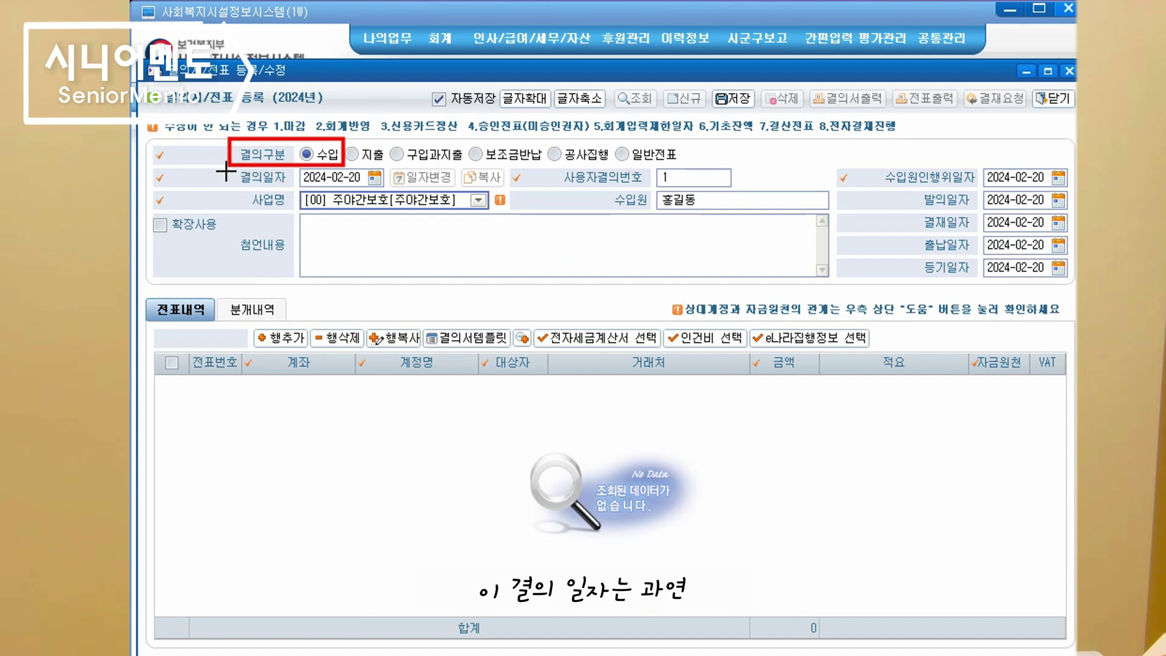
left_click_drag(248, 186, 296, 192)
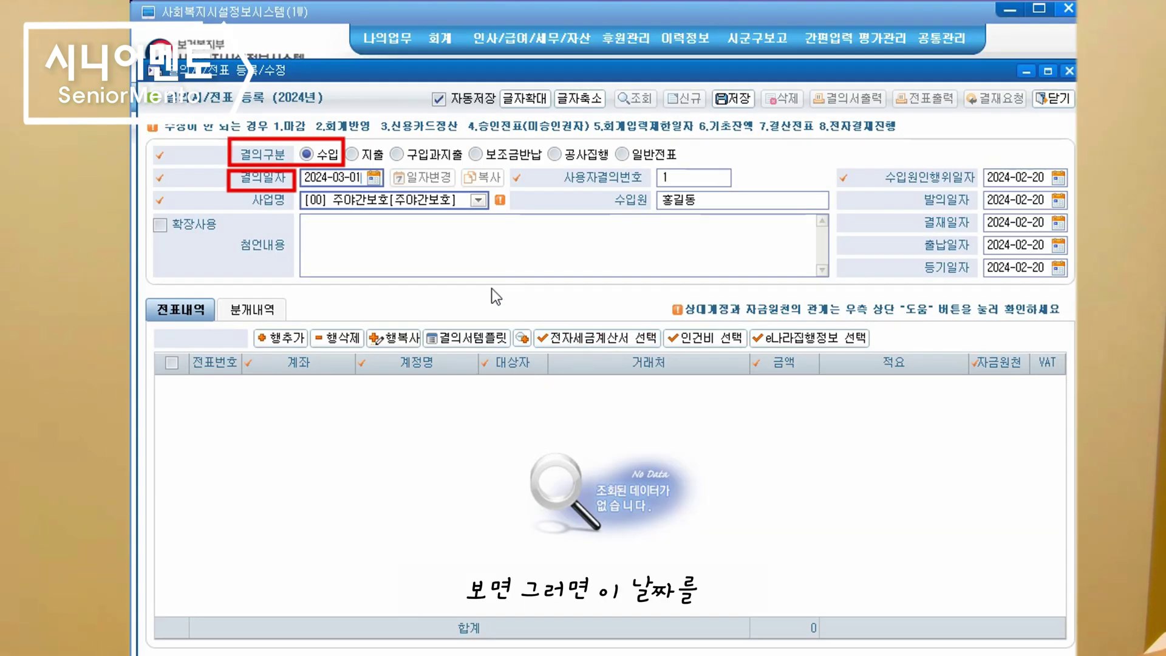
Enter the remark '초기 운영자금 부족으로 대표자 운영지원금' and add a blank voucher line
left_click(364, 239)
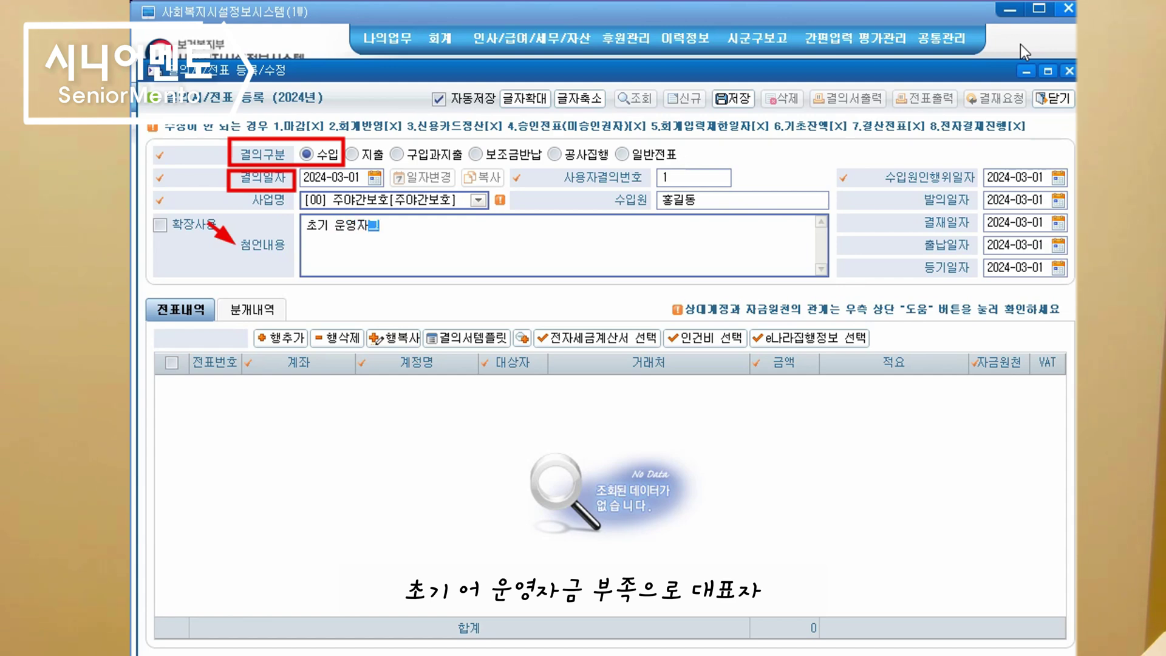
type("족으로 대표자 ㅈ")
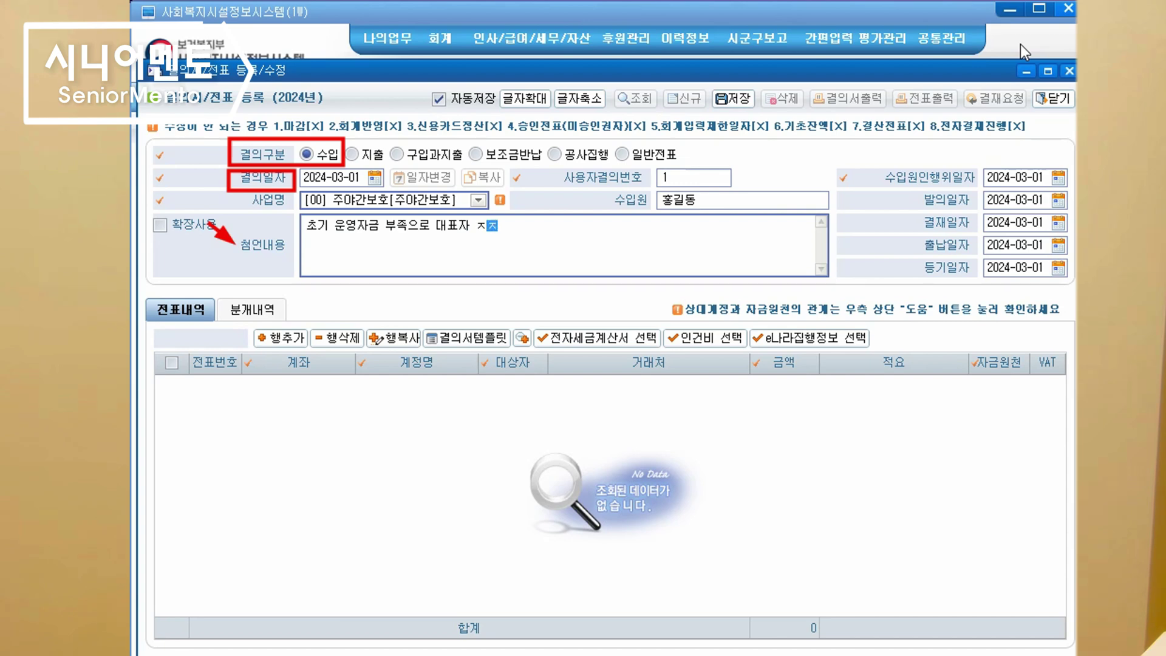
key("BackSpace")
type("운영시")
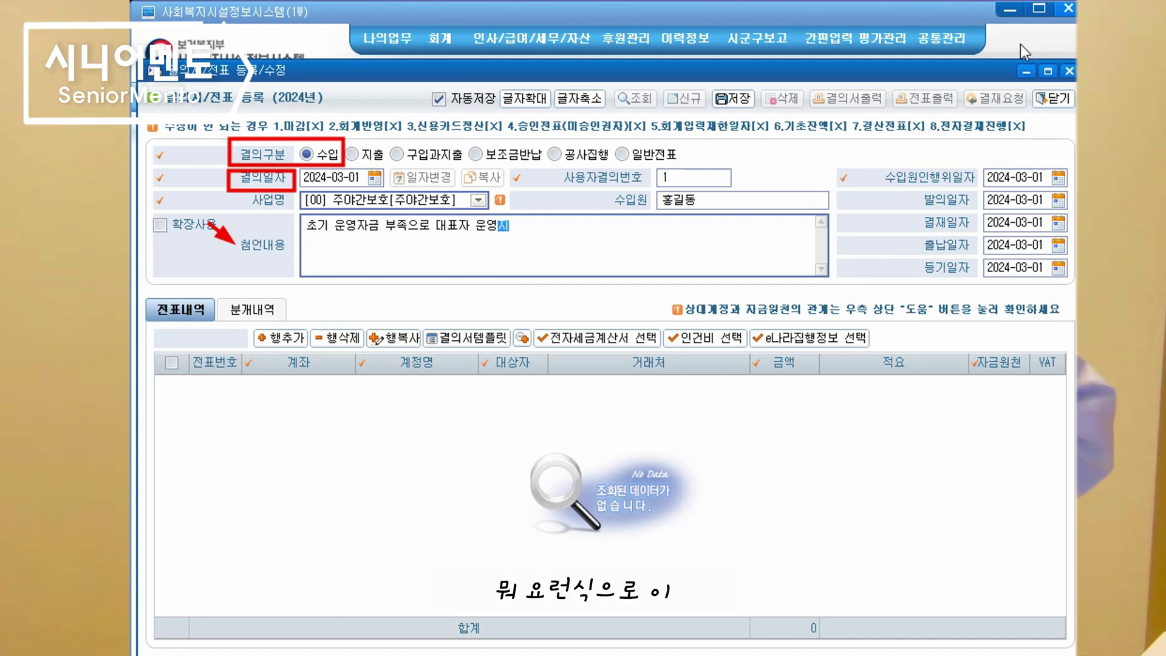
type("원금")
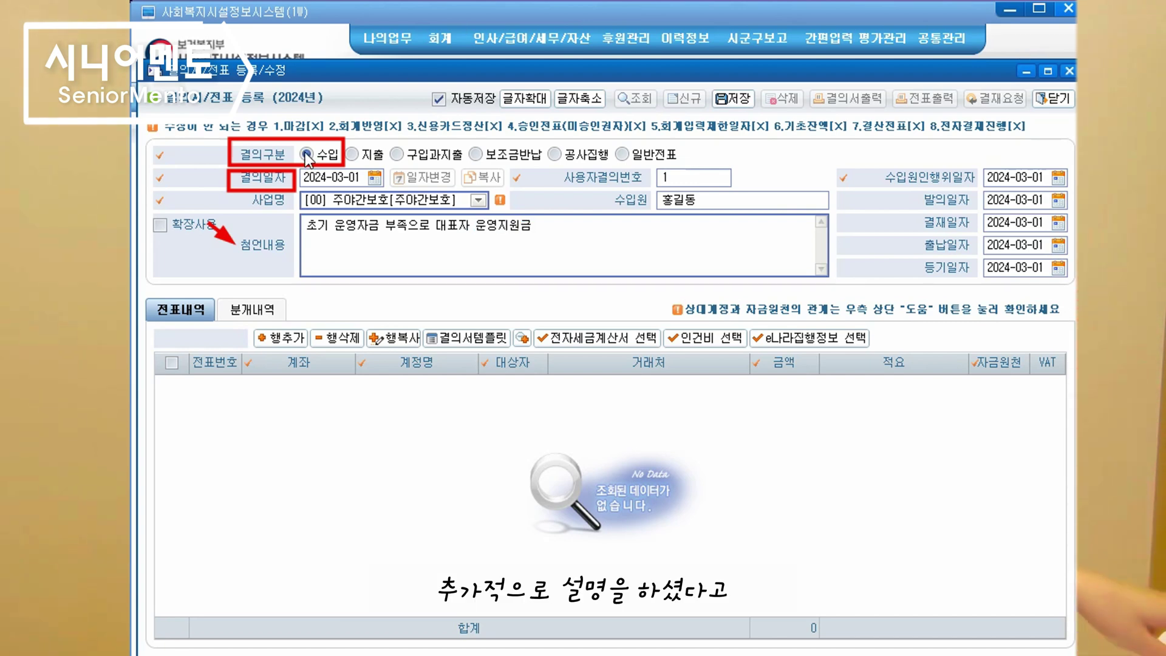
left_click(283, 338)
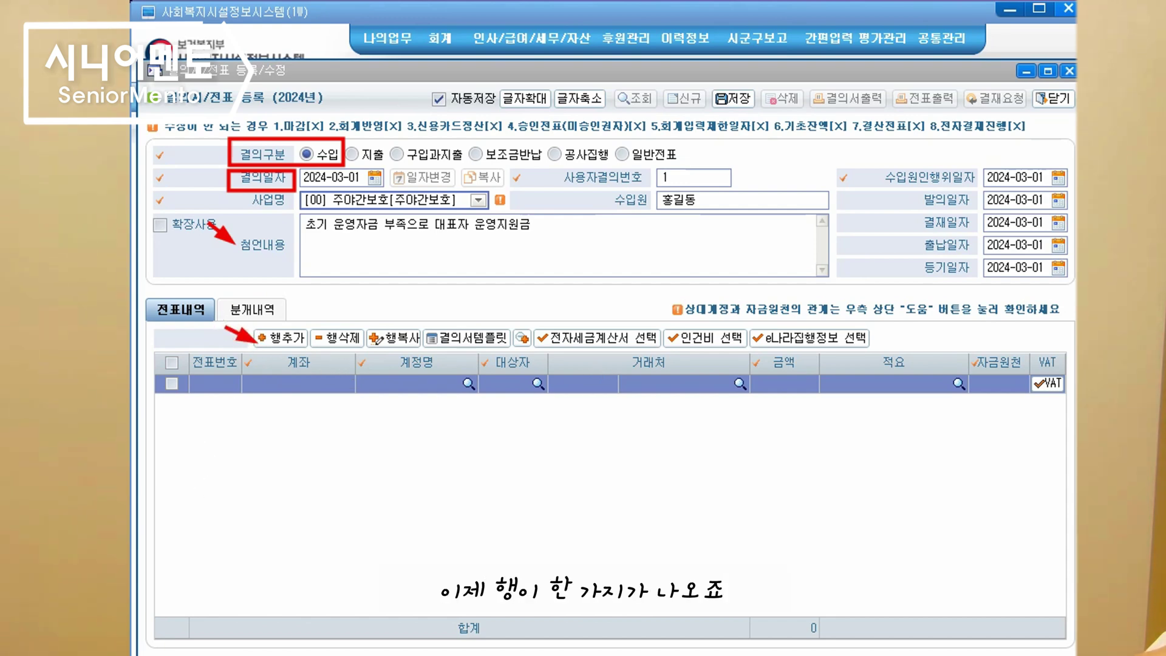
Set the first voucher line's account to 기타전입금
left_click(346, 384)
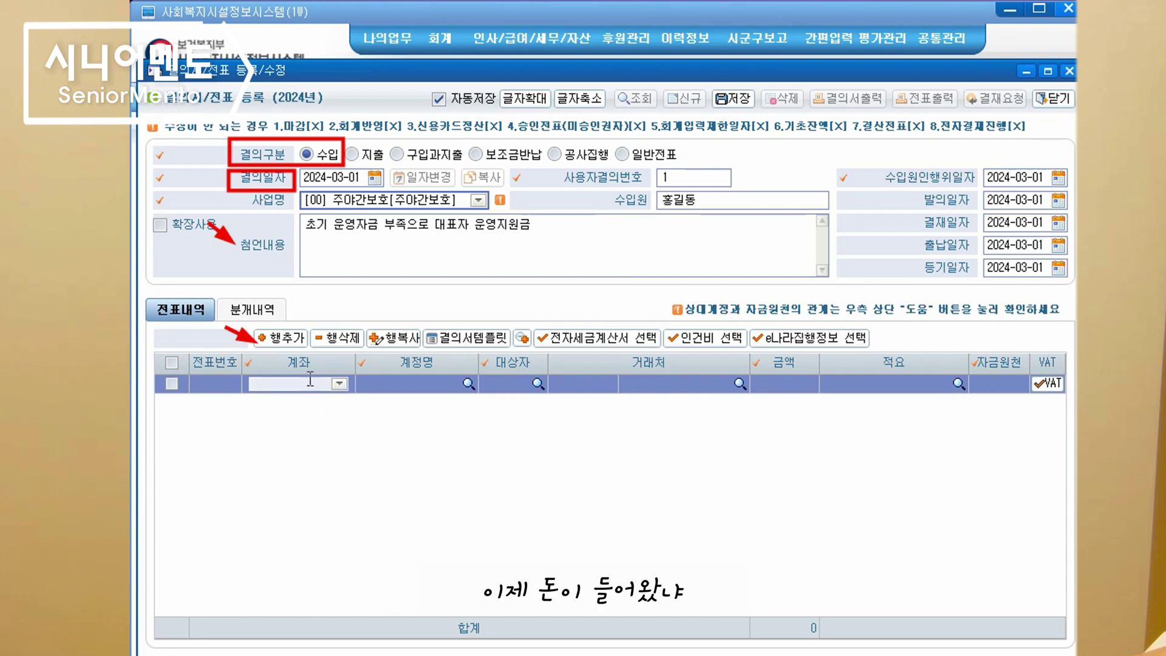
left_click(337, 384)
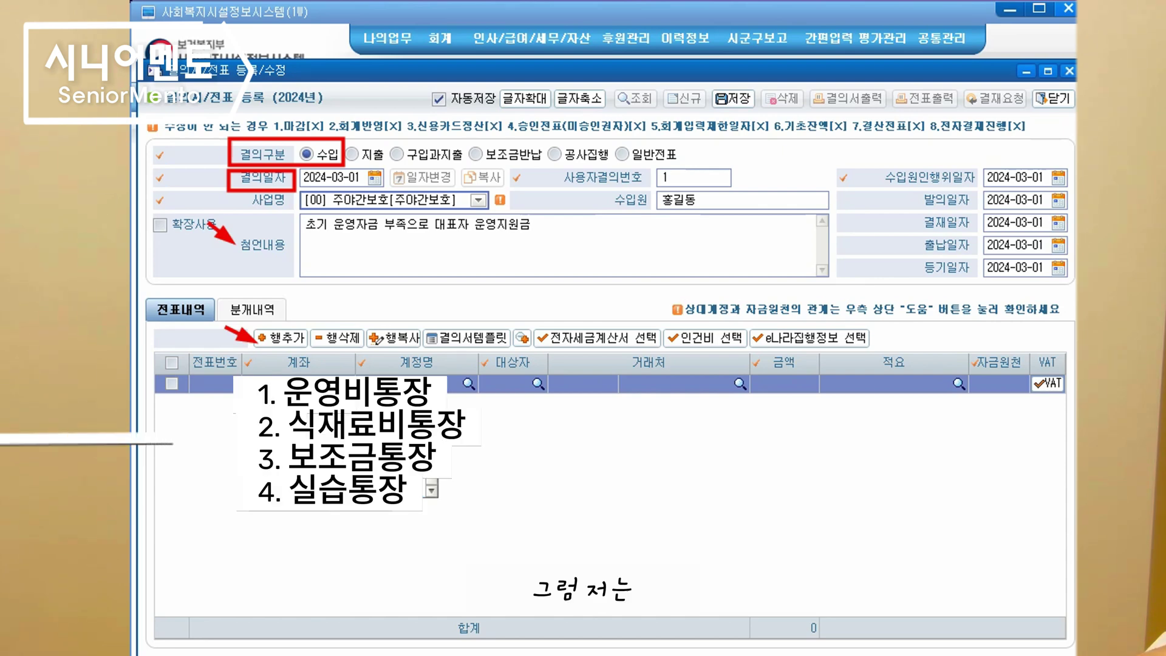
left_click_drag(355, 365, 316, 366)
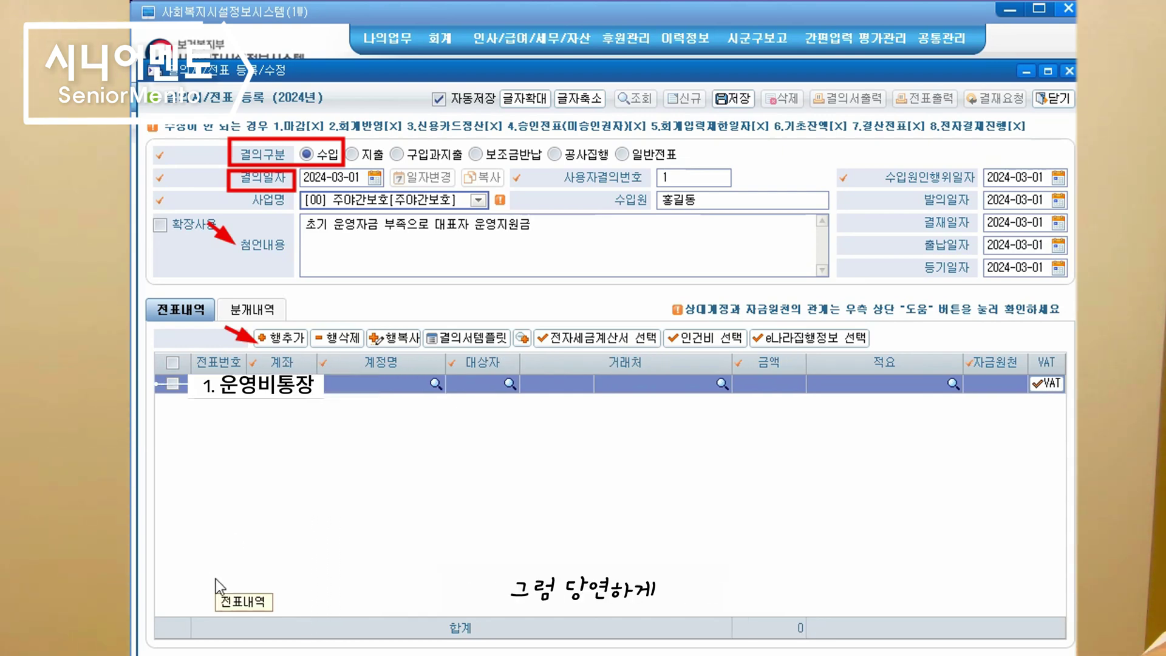
left_click(436, 383)
scroll(707, 413, "down", 2)
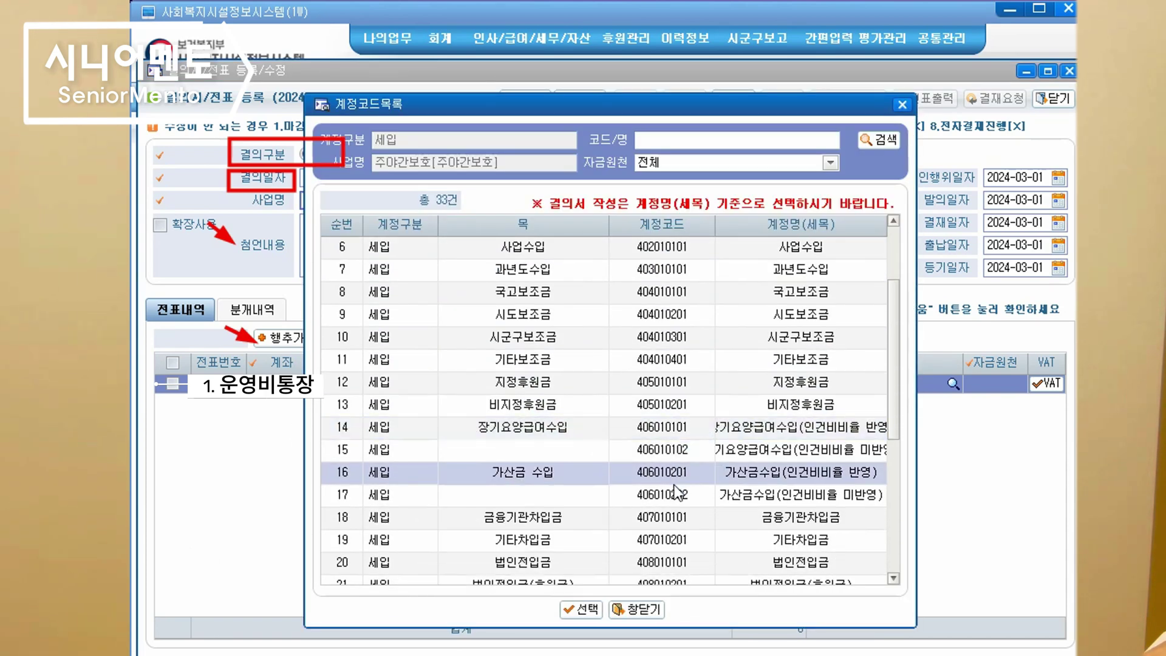
scroll(714, 486, "down", 1)
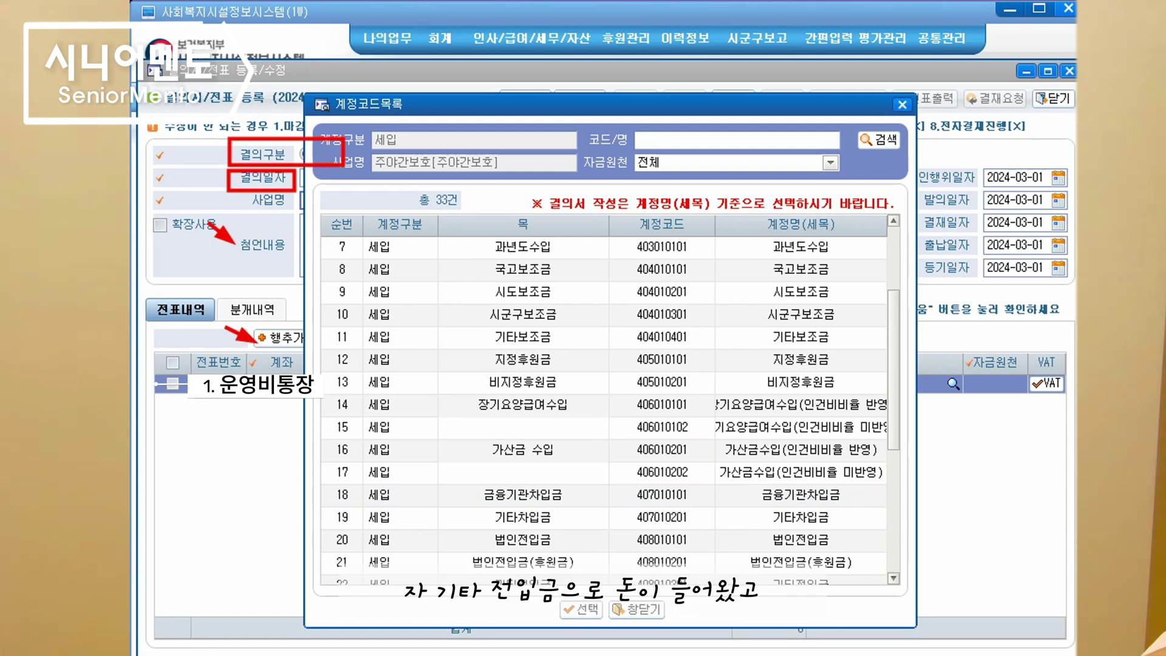
scroll(815, 524, "down", 2)
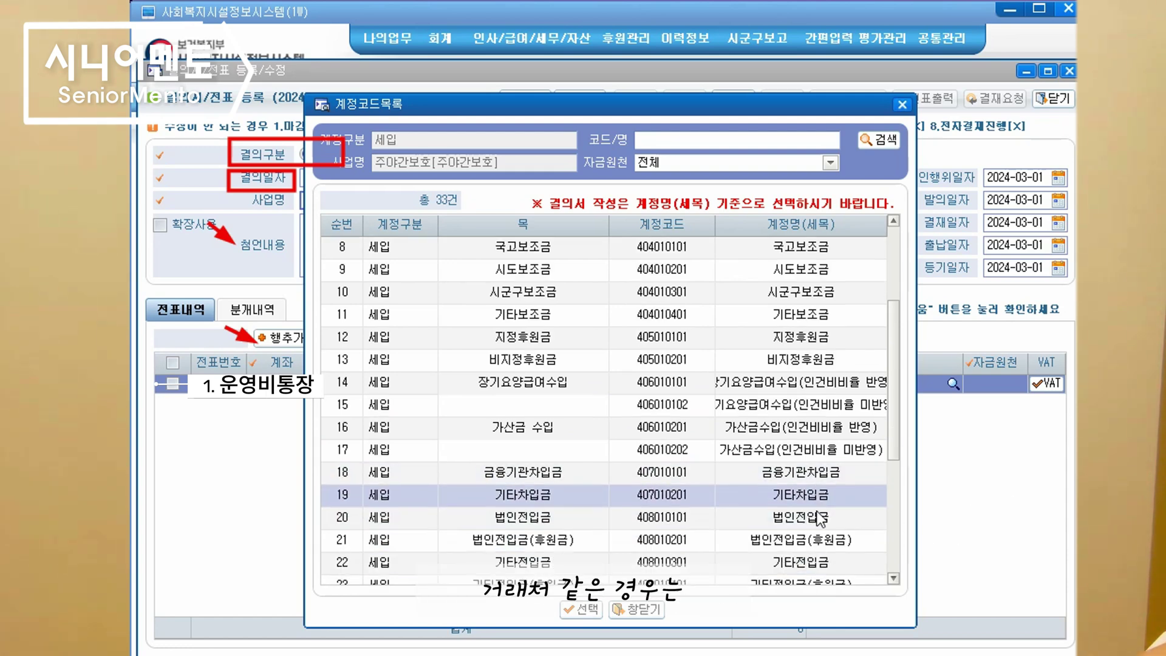
double_click(832, 533)
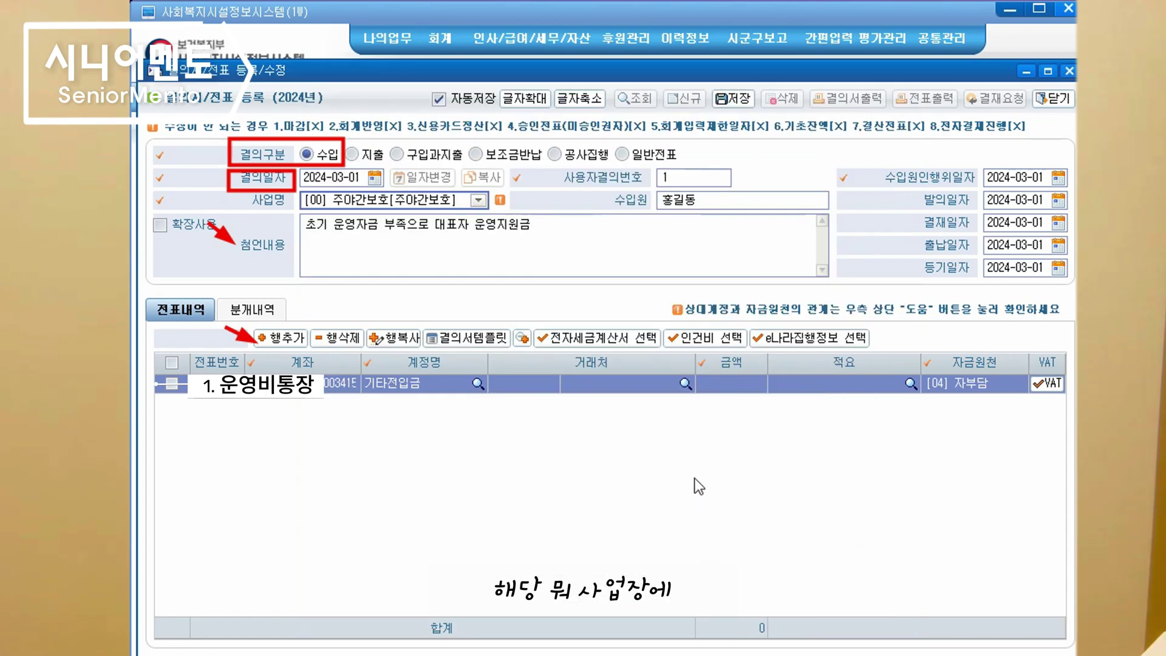
Fill in payee '사업주 대표이름 / 명칭', amount 1,000,000 and description '3월 대표자 전입금'
left_click(685, 382)
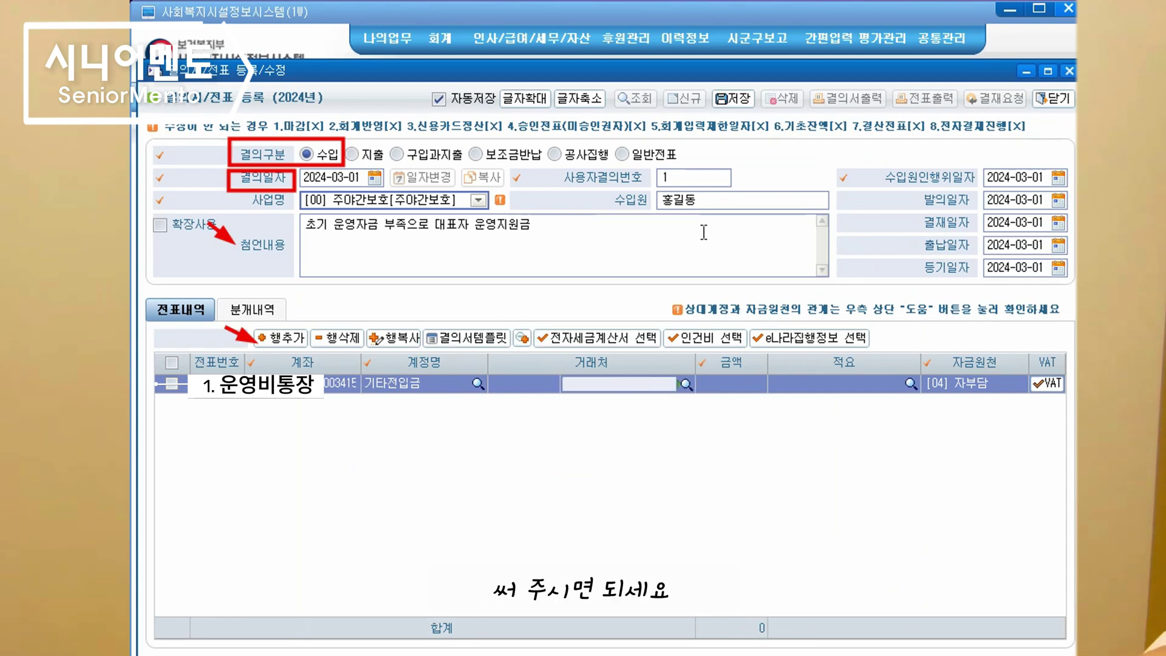
type("사")
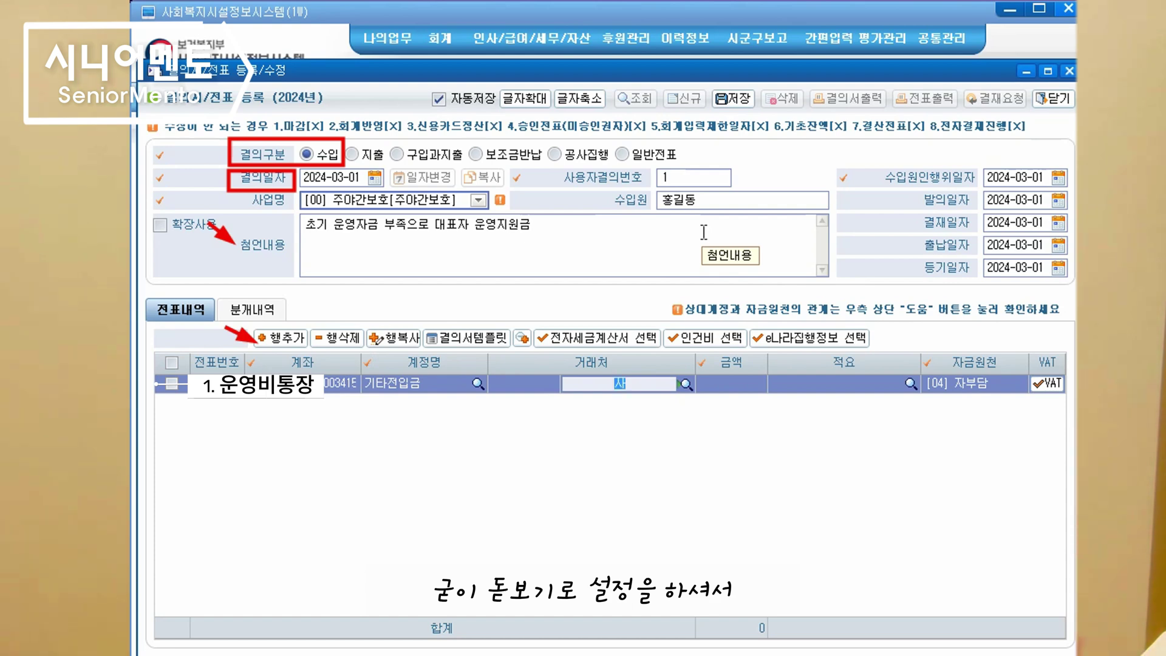
type("업주 대표이름")
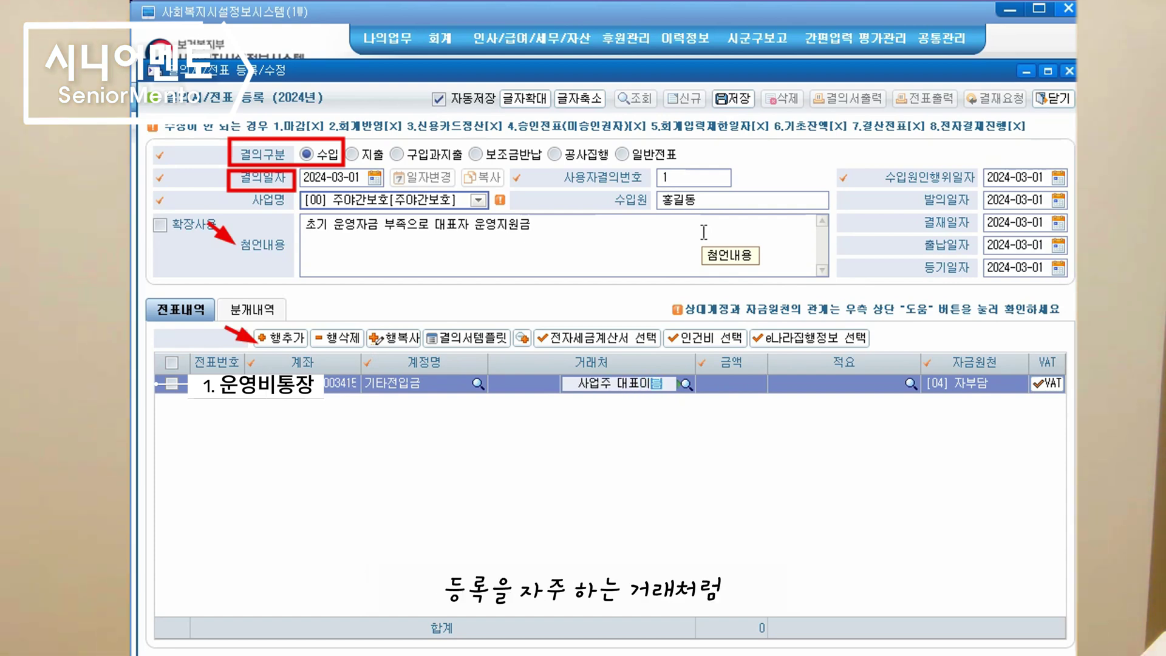
type(" / 명칭")
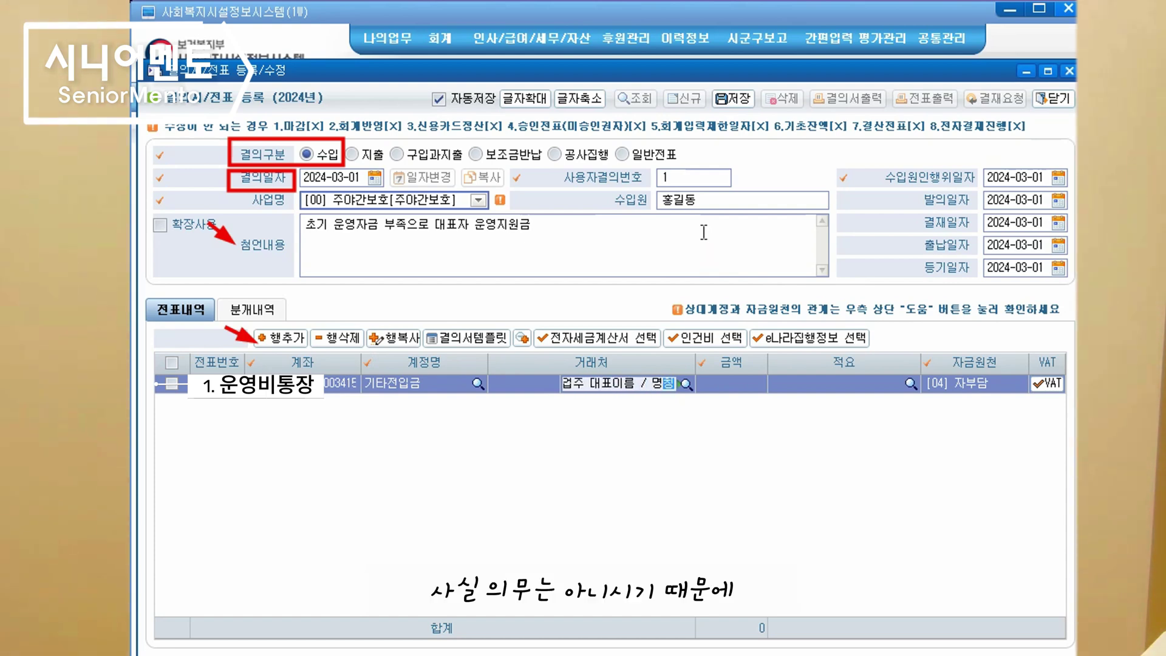
left_click(742, 520)
left_click(732, 383)
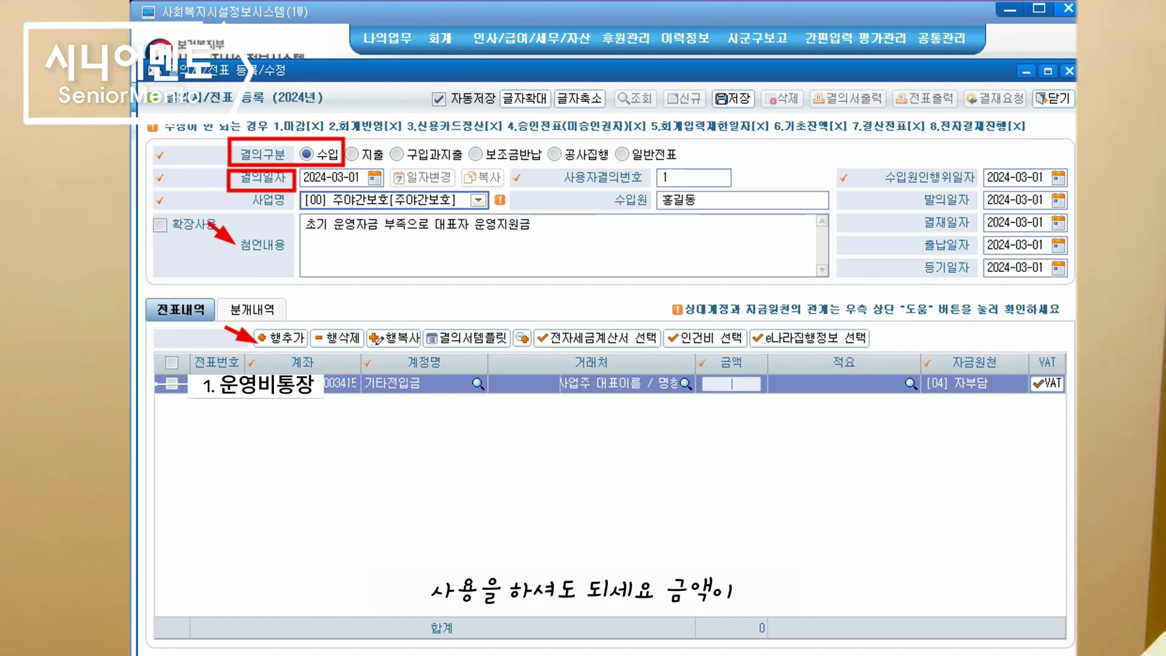
type("1")
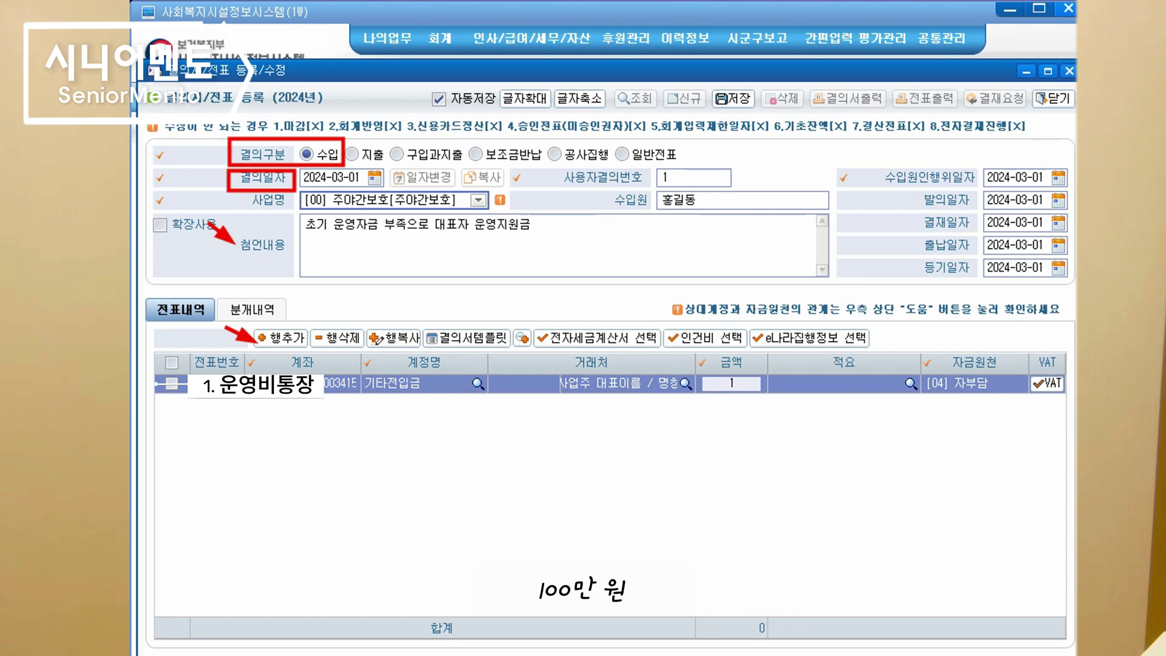
type(",000,000")
key("Tab")
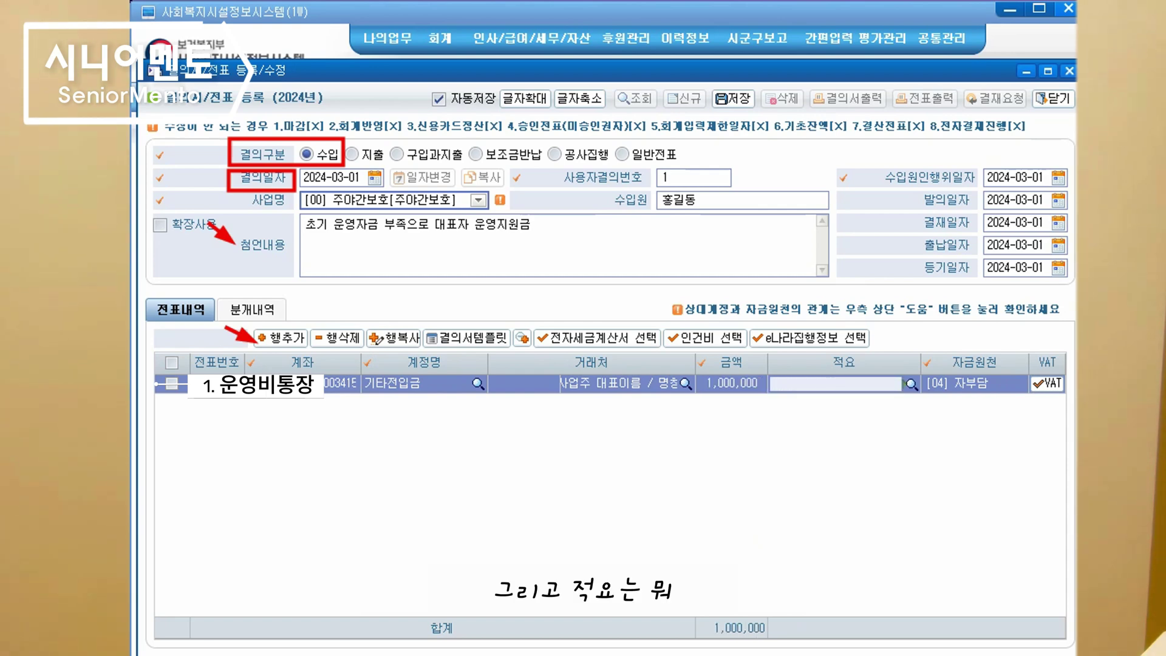
type("대표")
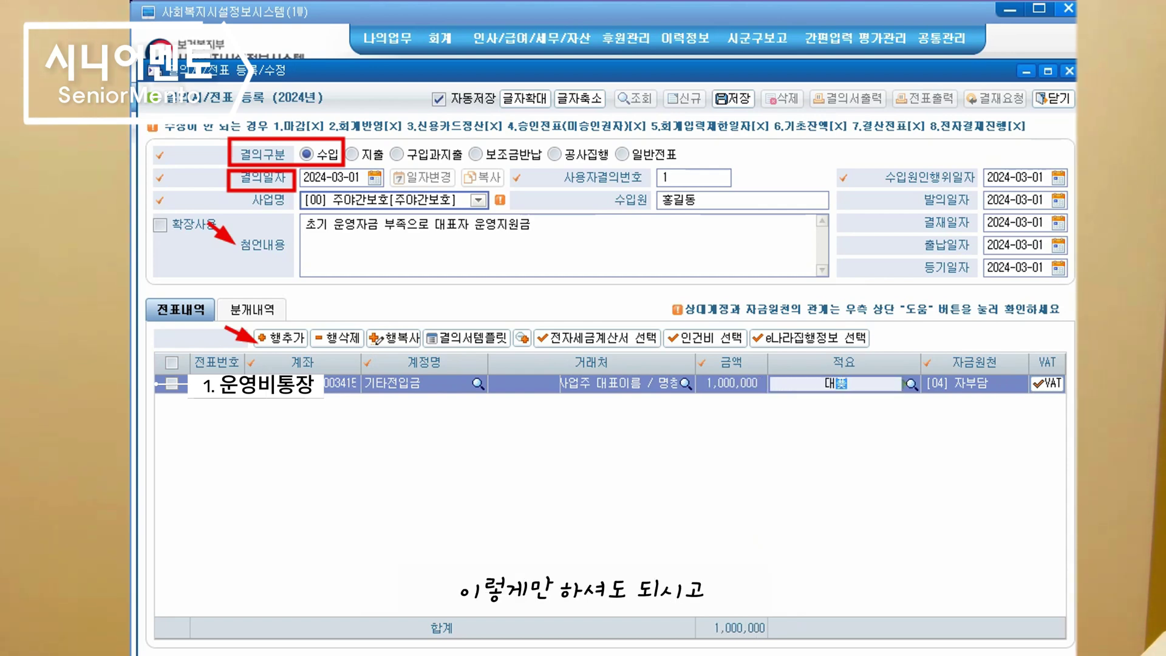
type("자 전입금")
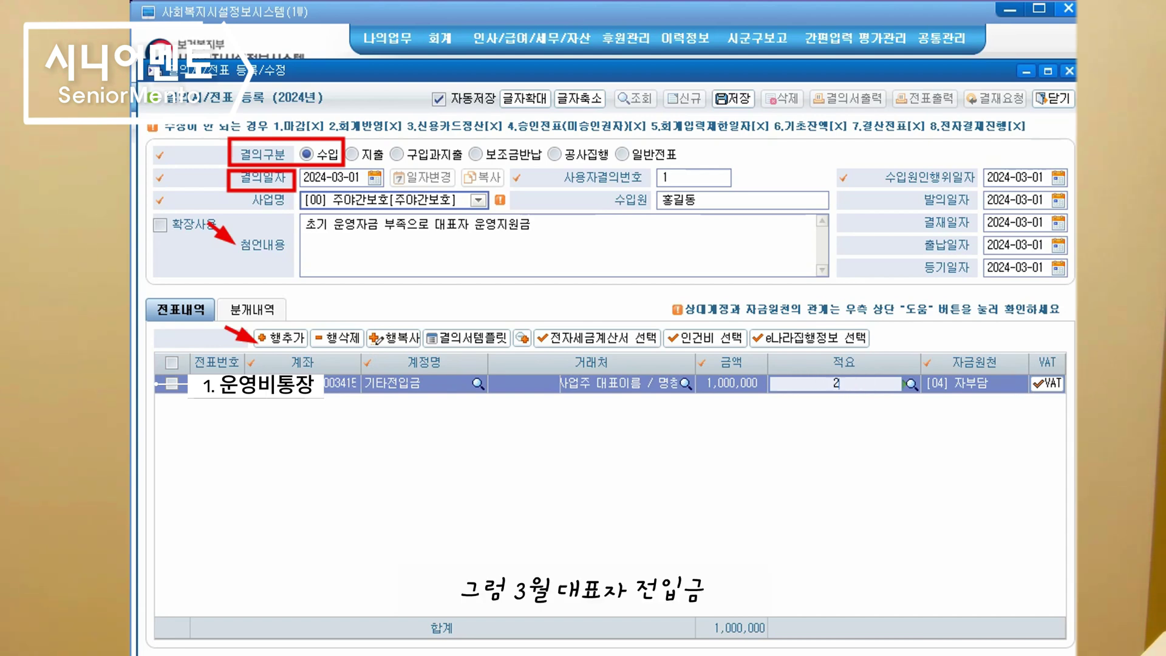
key("BackSpace")
type("3월 대표자")
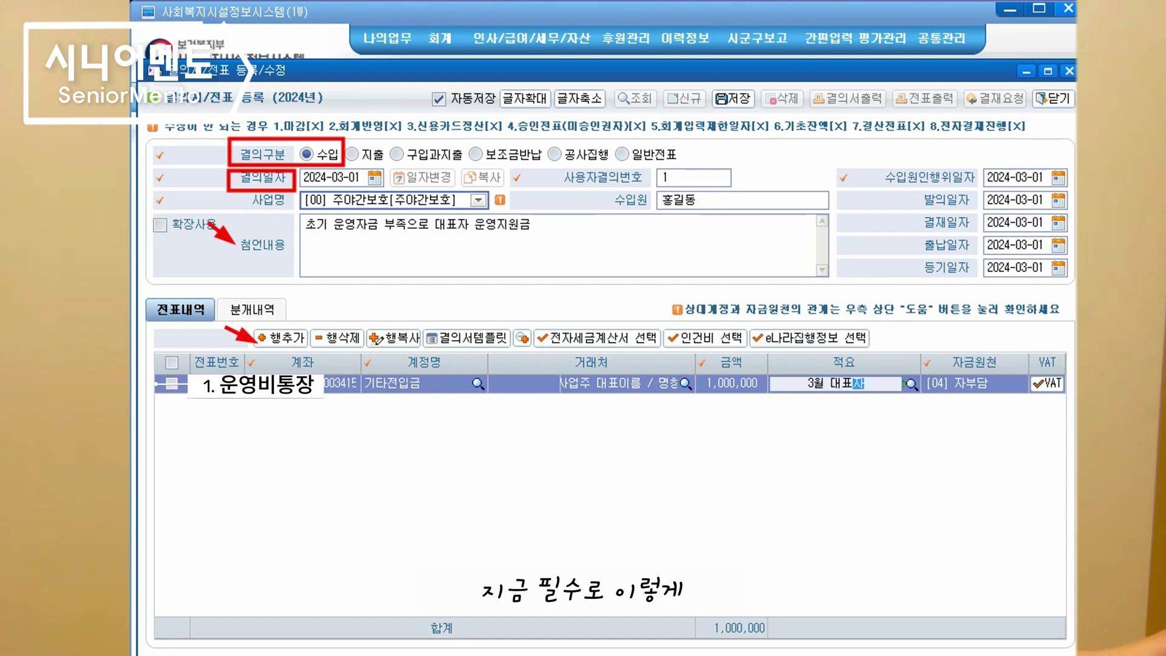
type(" 전입금")
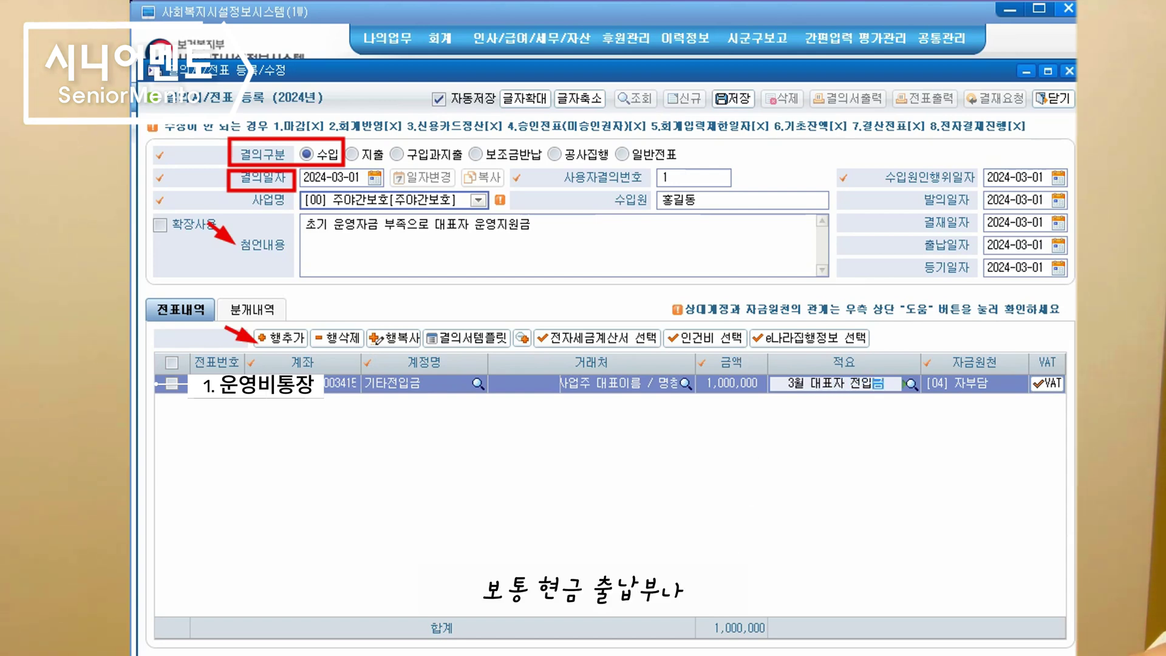
left_click_drag(685, 351, 710, 380)
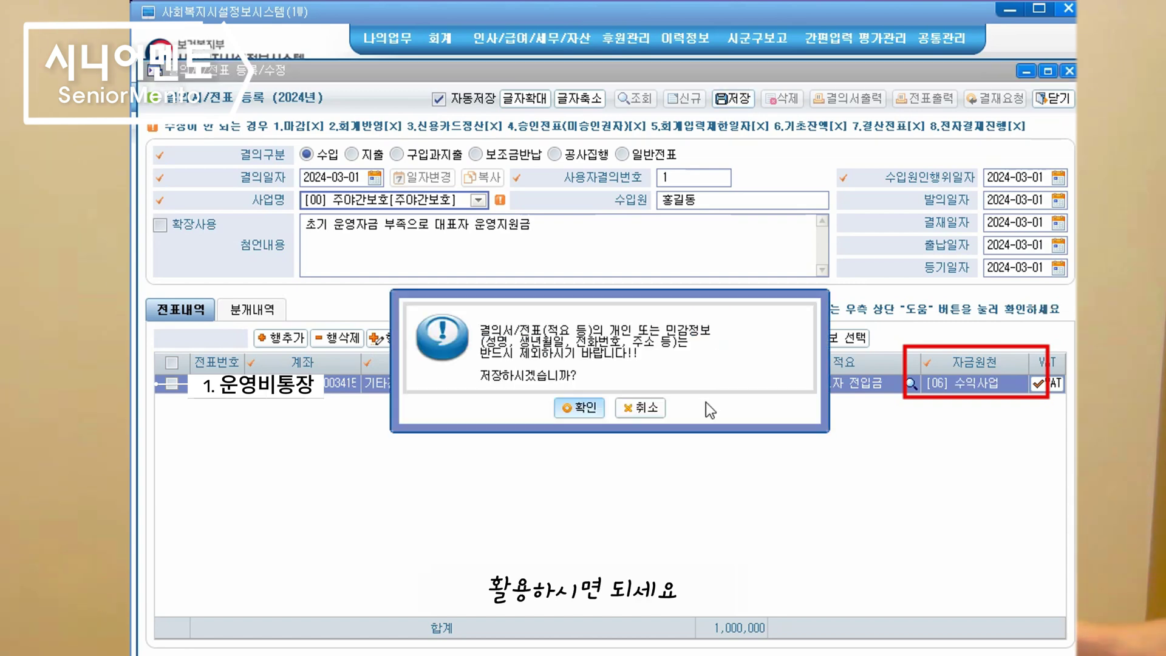
Save the 1,000,000 income resolution, return to the list, and open a new resolution form
left_click(582, 408)
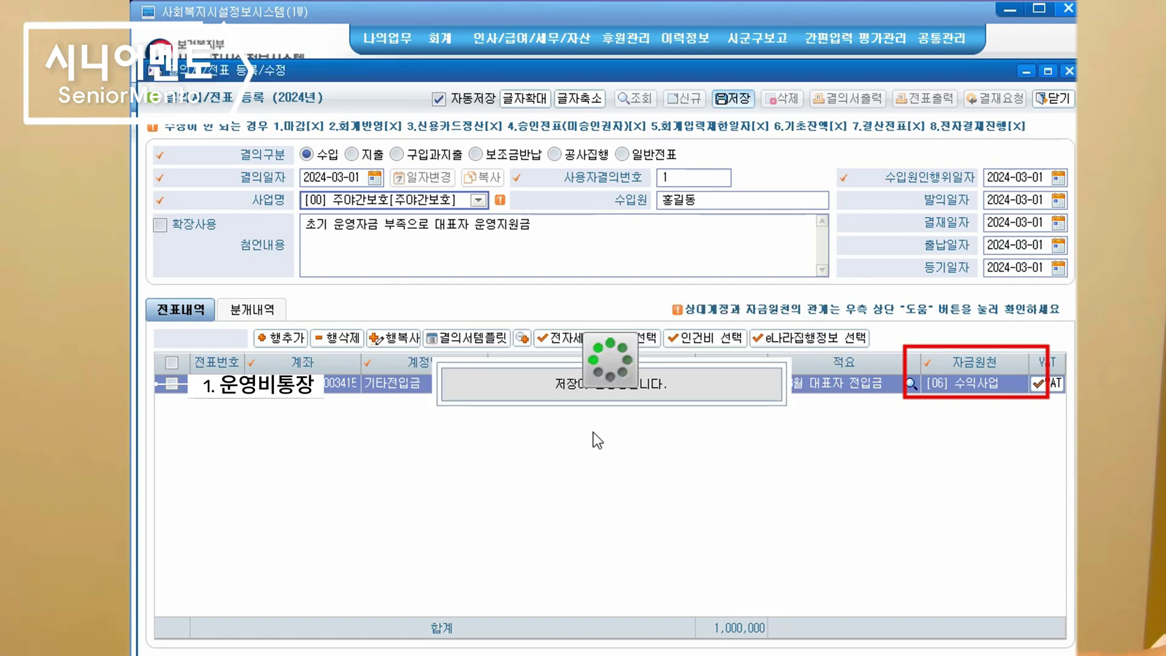
left_click(1054, 98)
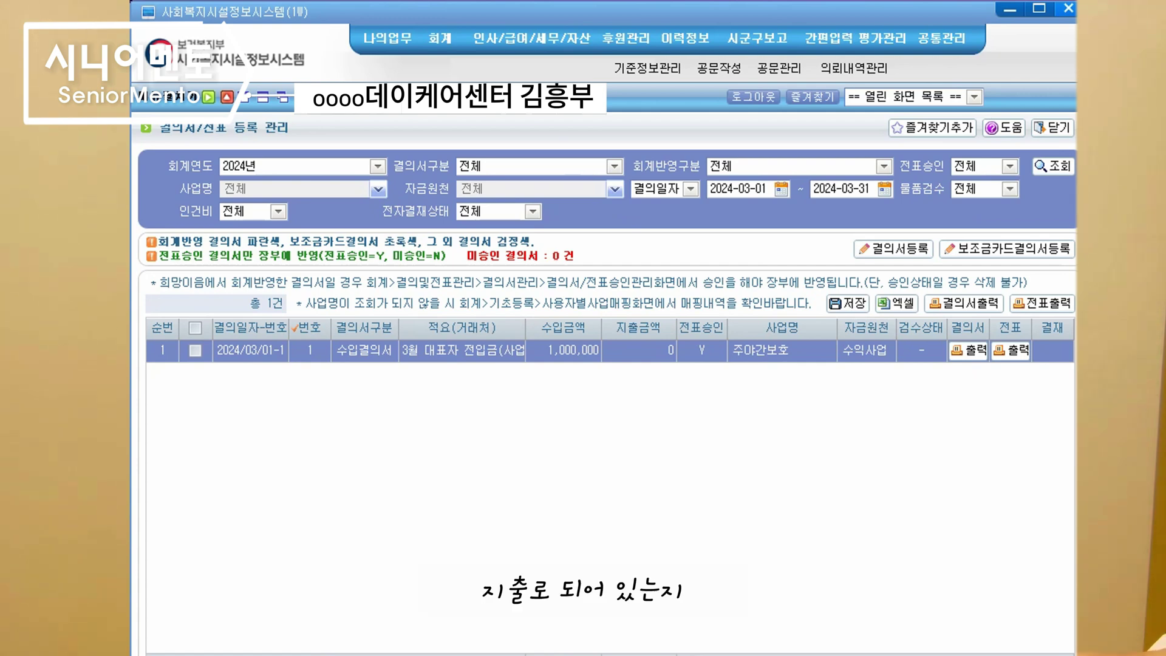
left_click(893, 248)
type("ㅎ")
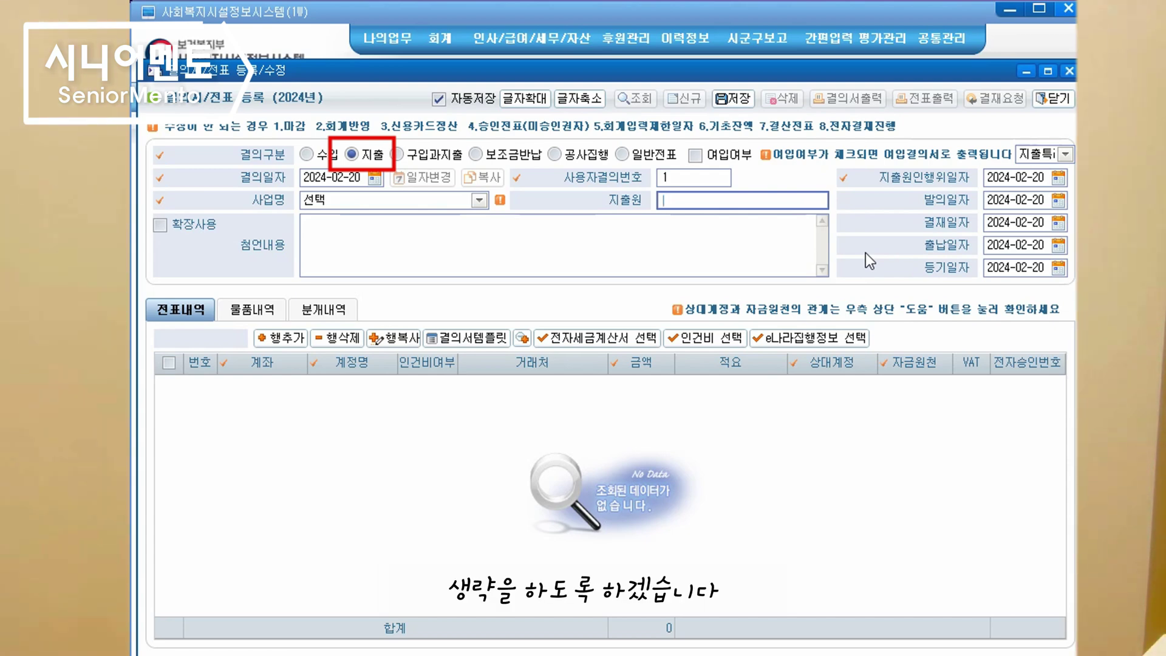
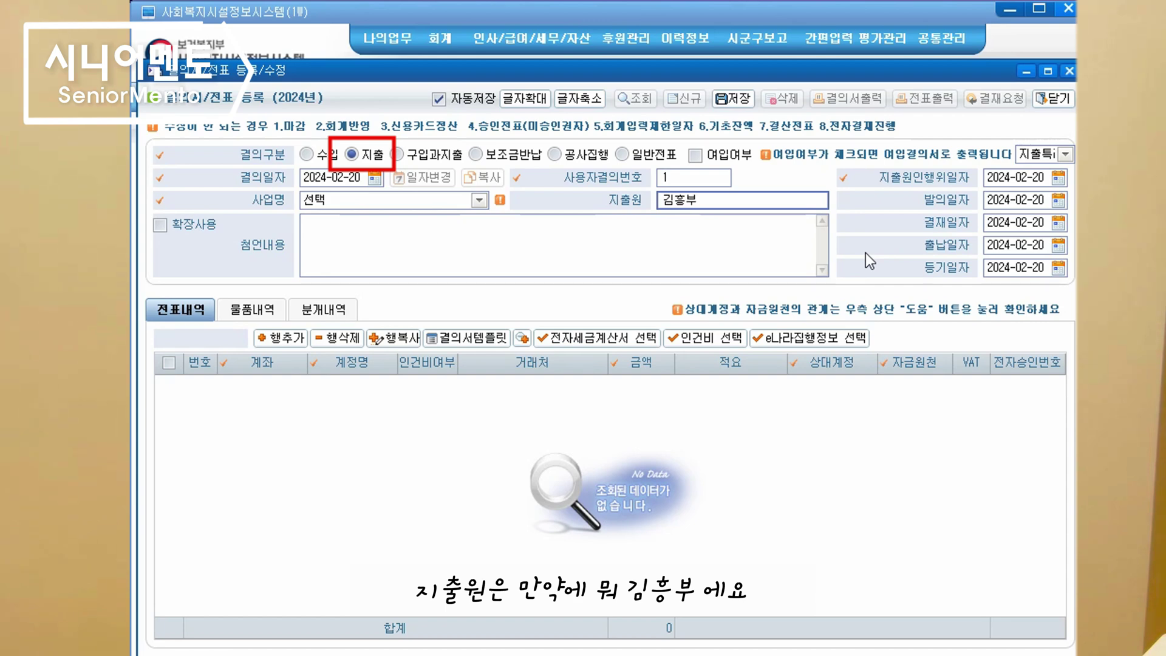
Enter the disburser's name, choose project 주야간보호, and change the resolution date to 2024-03-02
left_click(479, 200)
left_click(413, 241)
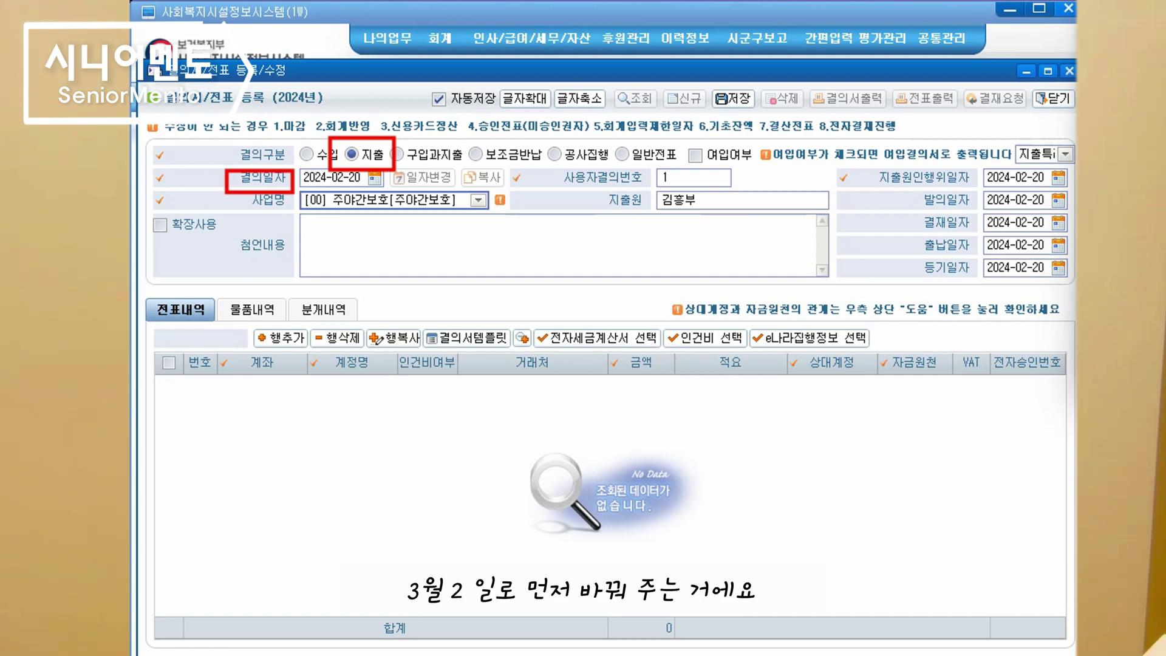
left_click_drag(333, 177, 365, 177)
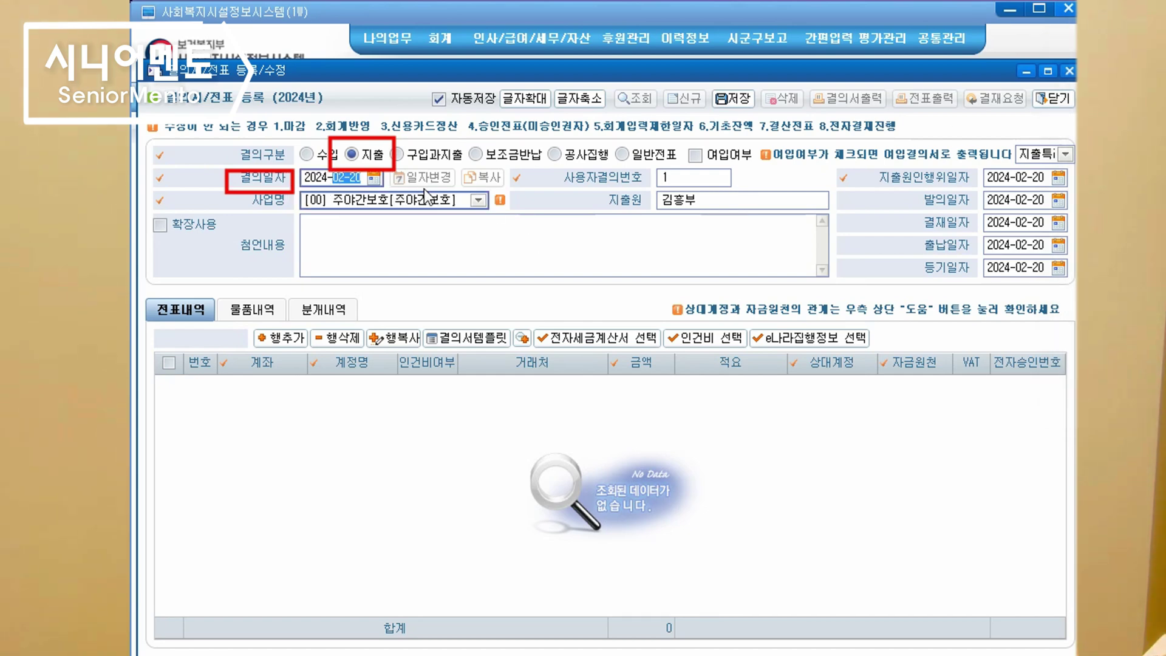
type("0302")
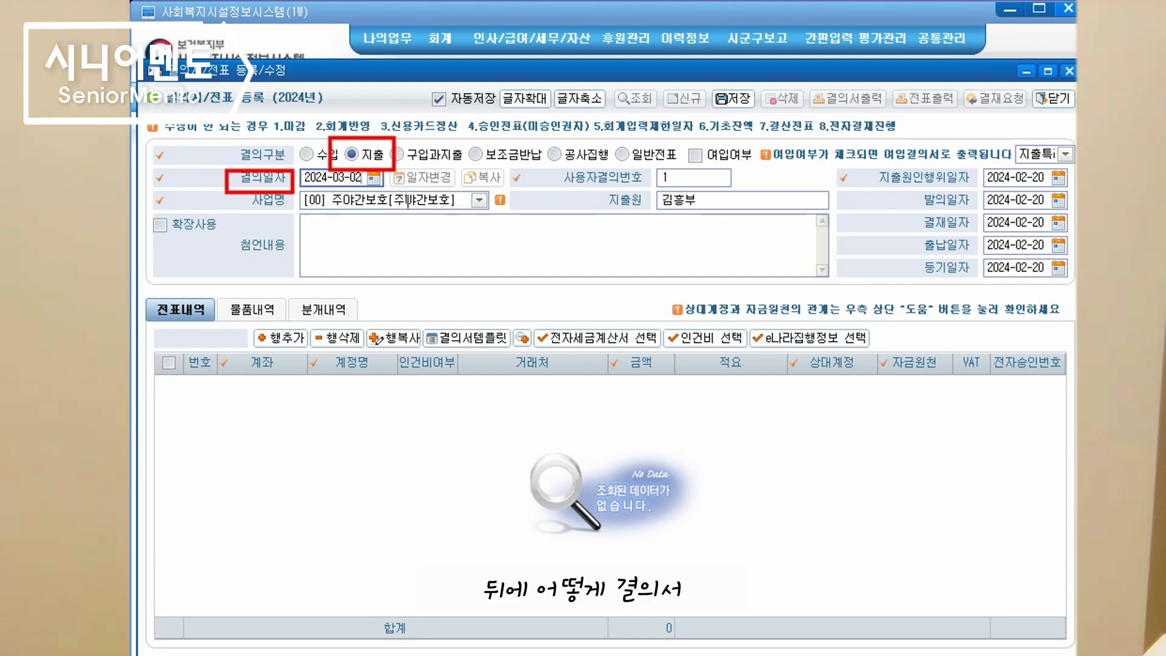
left_click(441, 248)
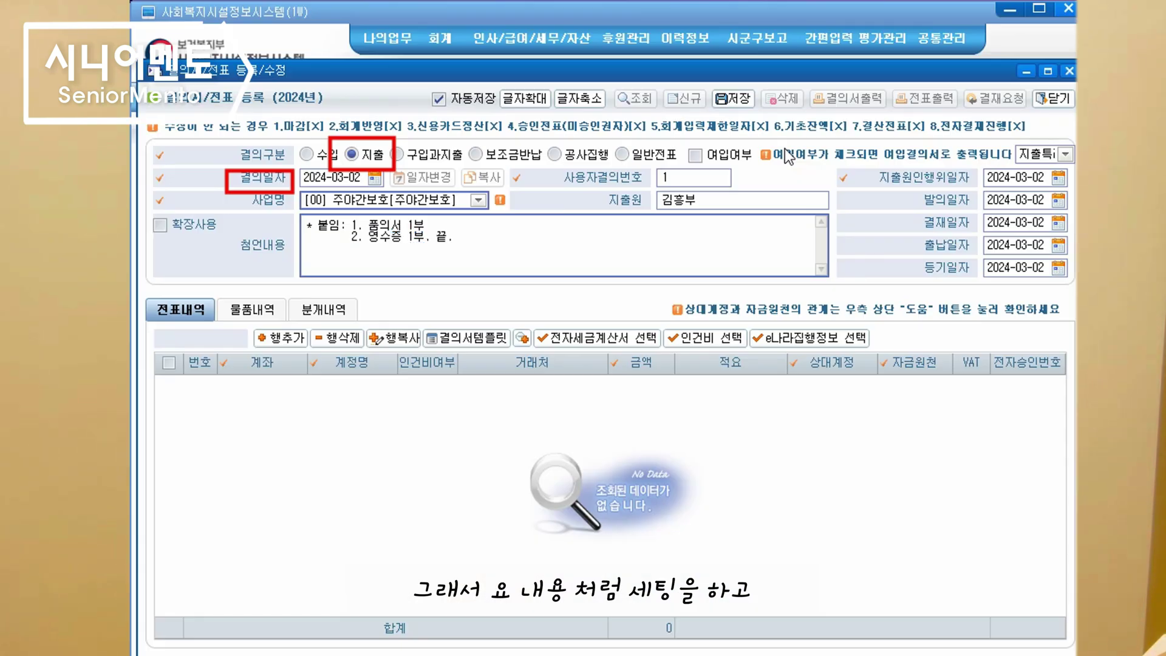
Add a 차량비 voucher line with vendor sk주유소, amount 30,000 and summary '송영차량 주유비'
key("ctrl+alt+d")
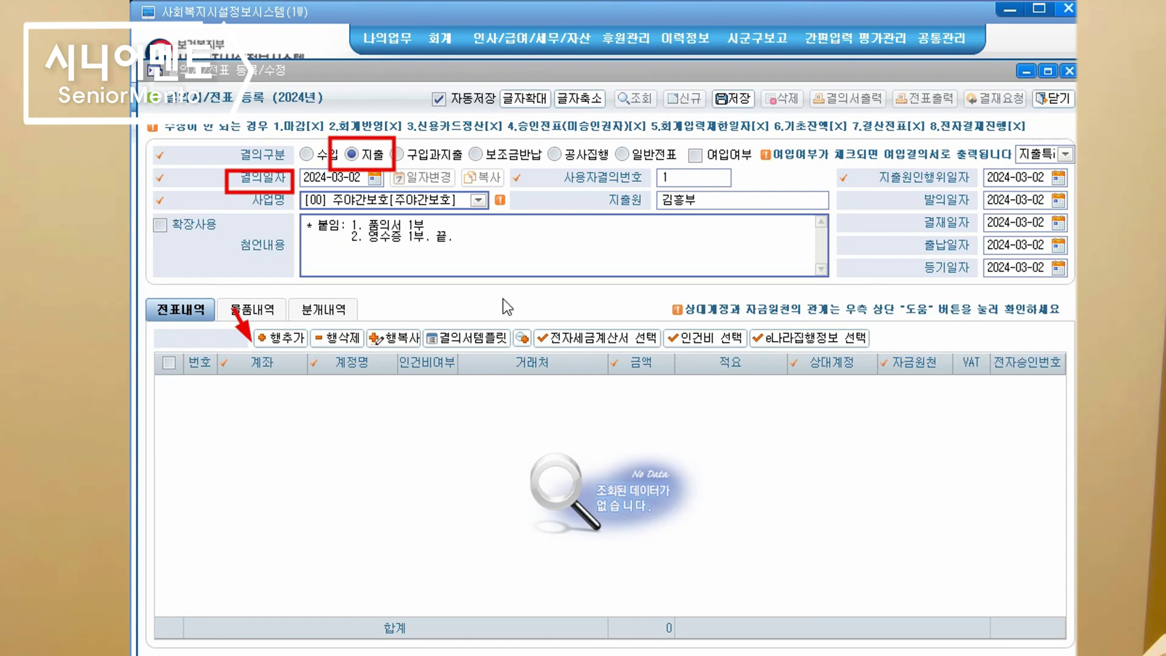
left_click(277, 338)
left_click(291, 383)
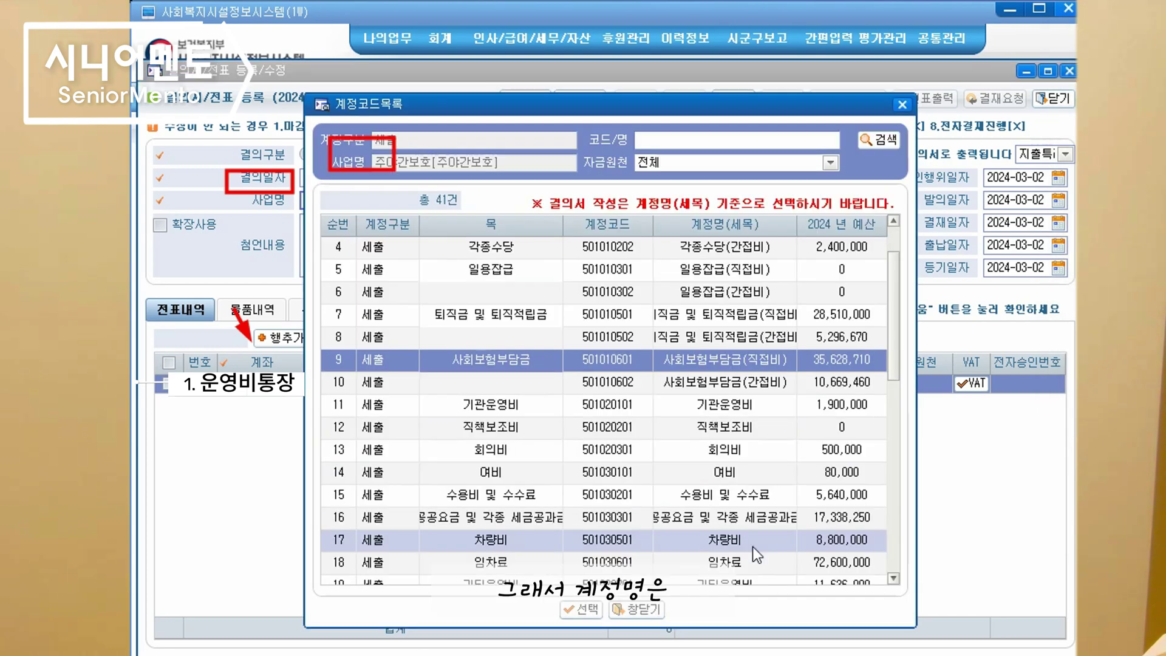
double_click(752, 547)
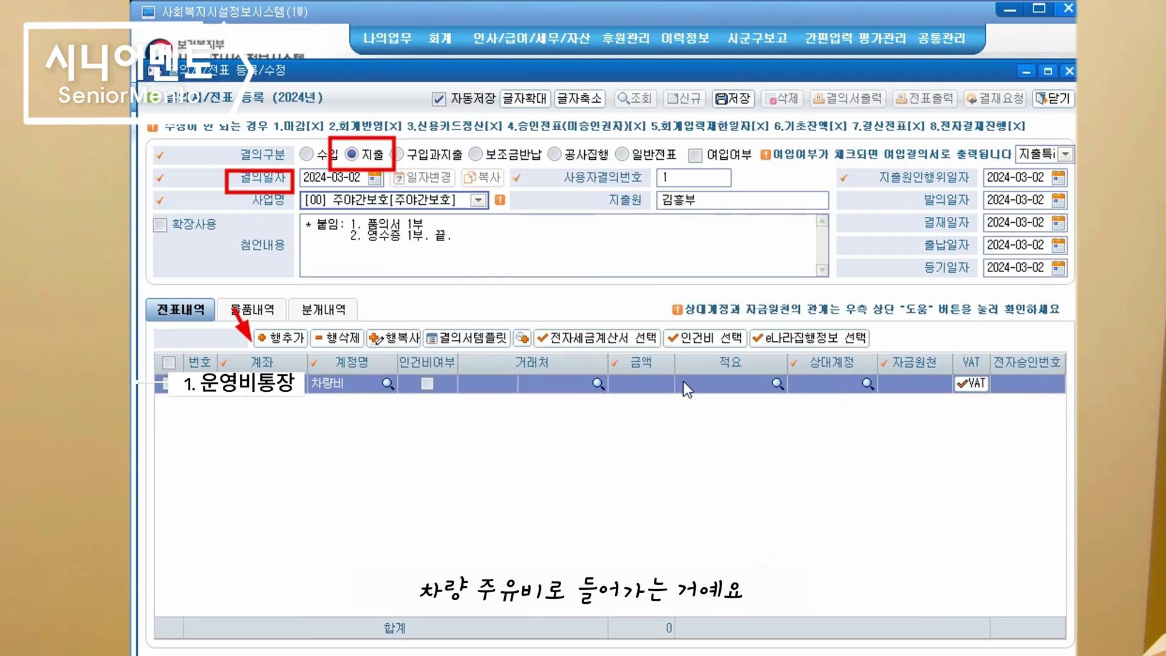
type("s")
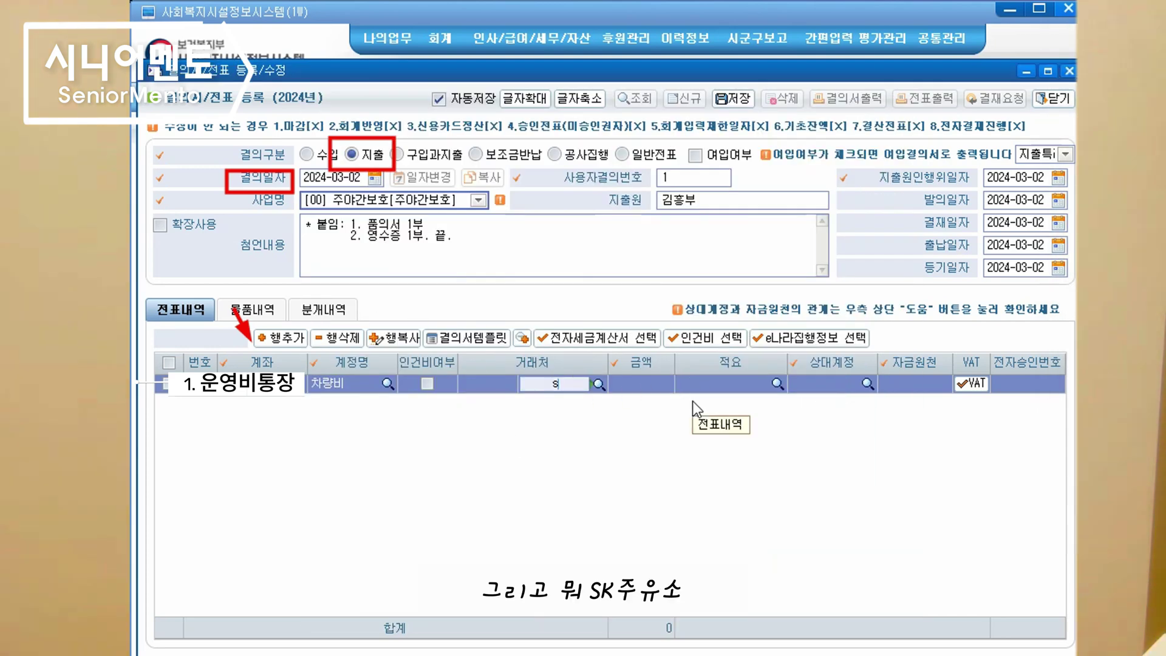
type("k주유소")
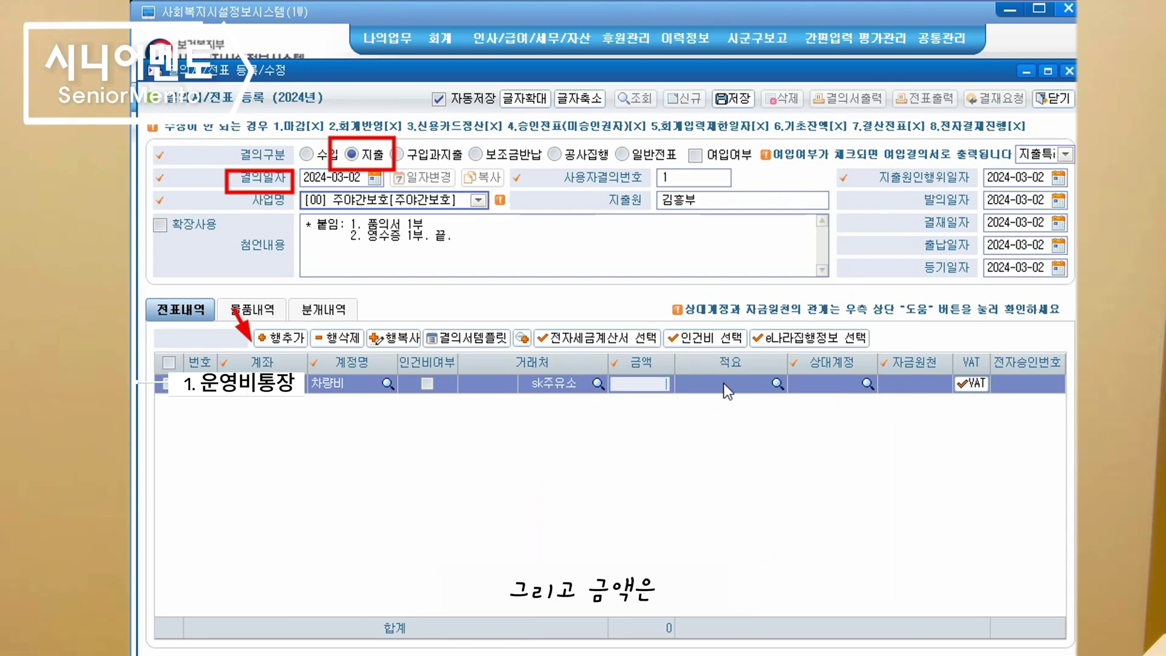
type("30000")
left_click(749, 383)
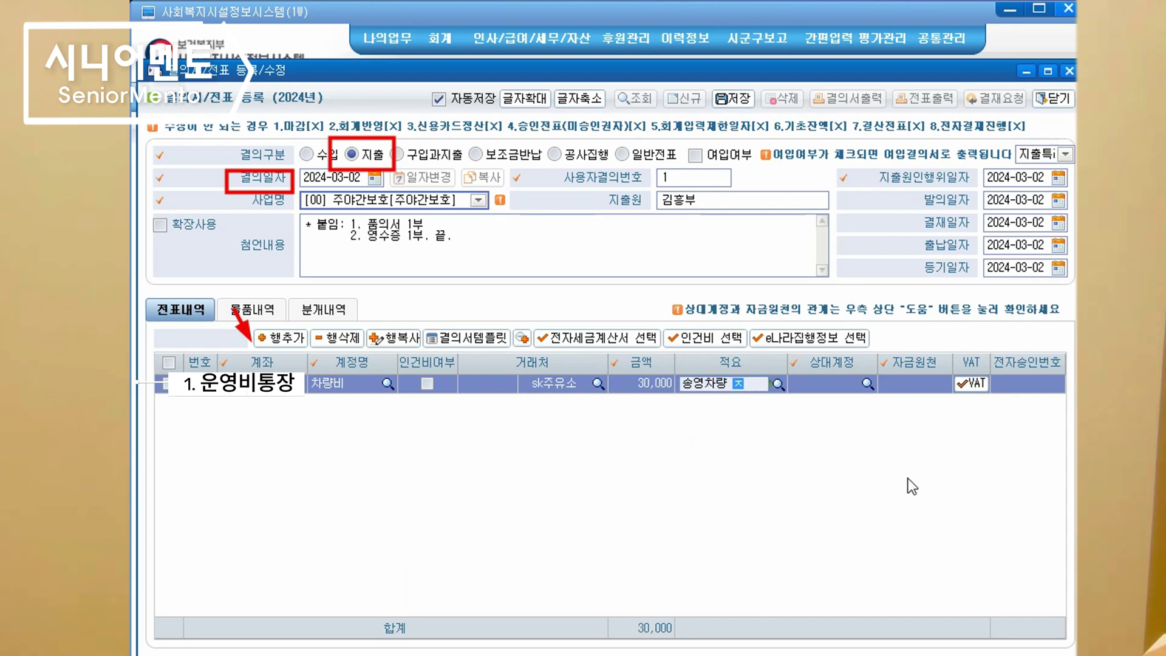
key("Return")
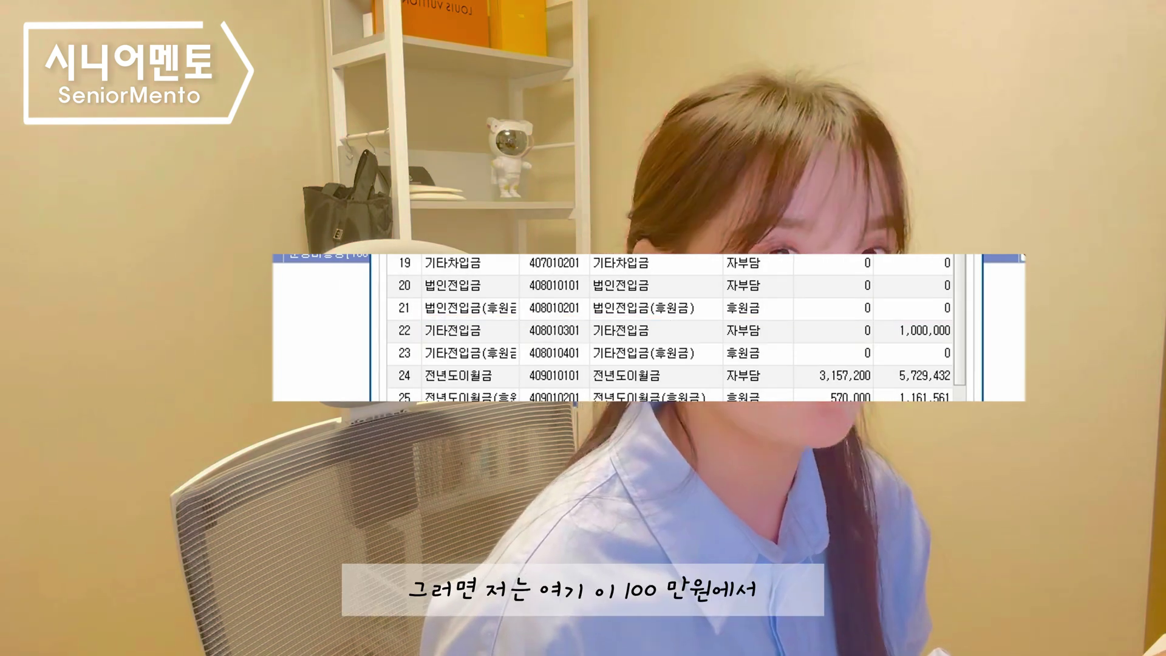
Select 기타전입금 as the 차량비 line's counter account
left_click(892, 332)
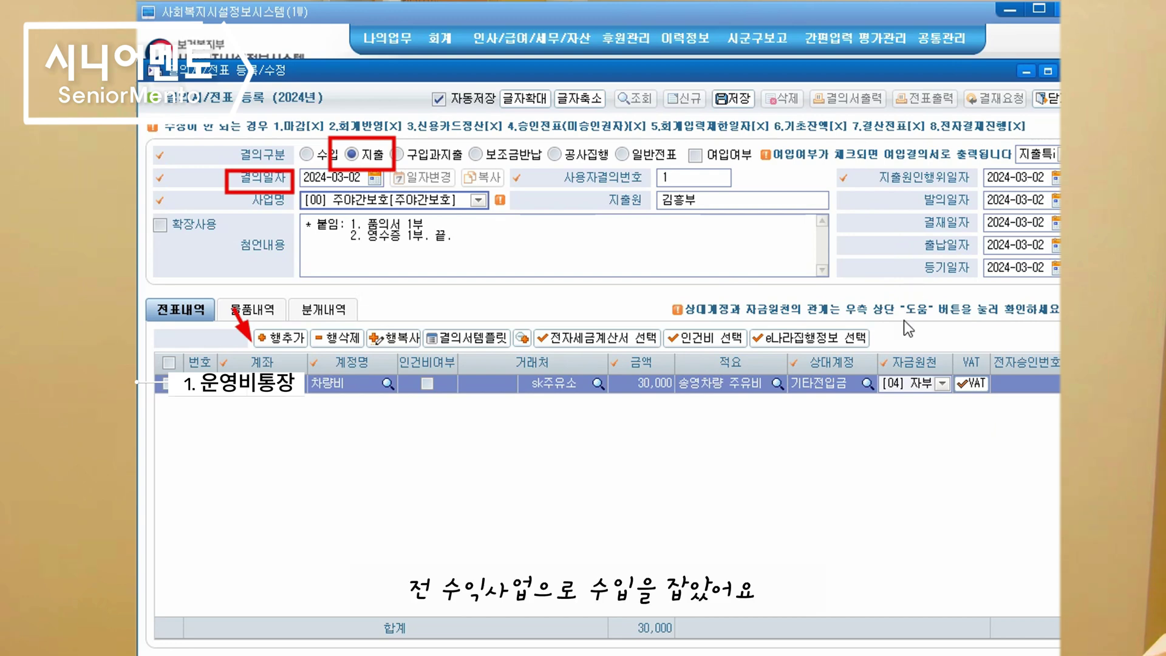
Change the fund source to [06] 수익사업 and accept the mismatch warning
left_click(942, 383)
left_click(934, 468)
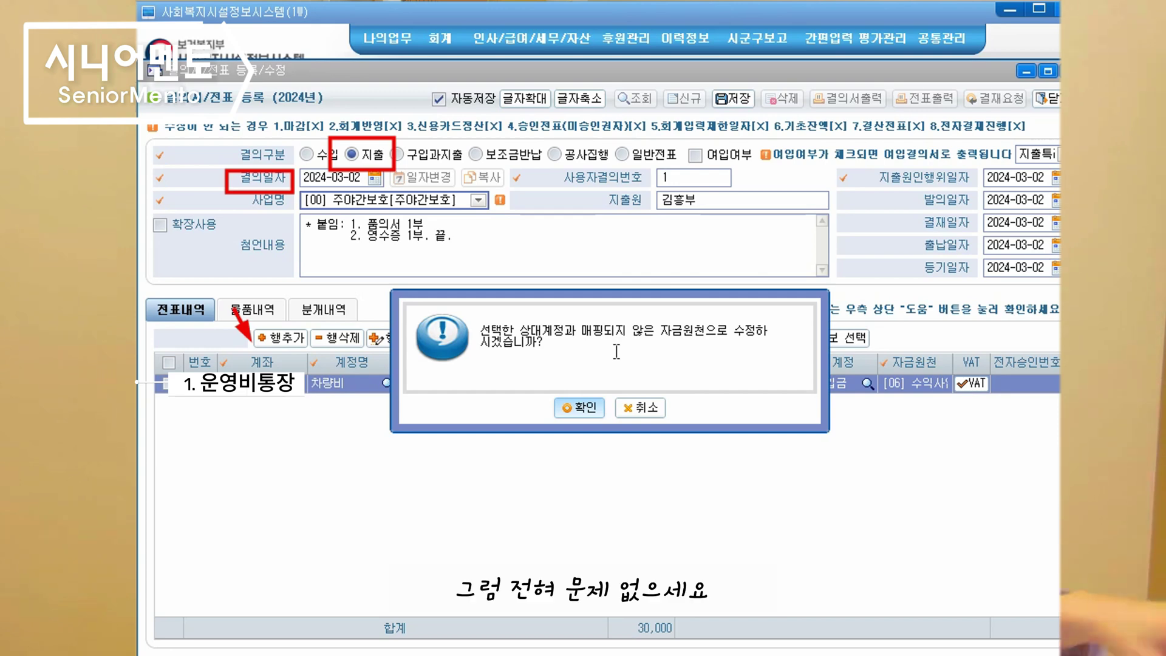
left_click(559, 405)
Save the 30,000 expense resolution and close the form back to the resolution list
left_click(740, 110)
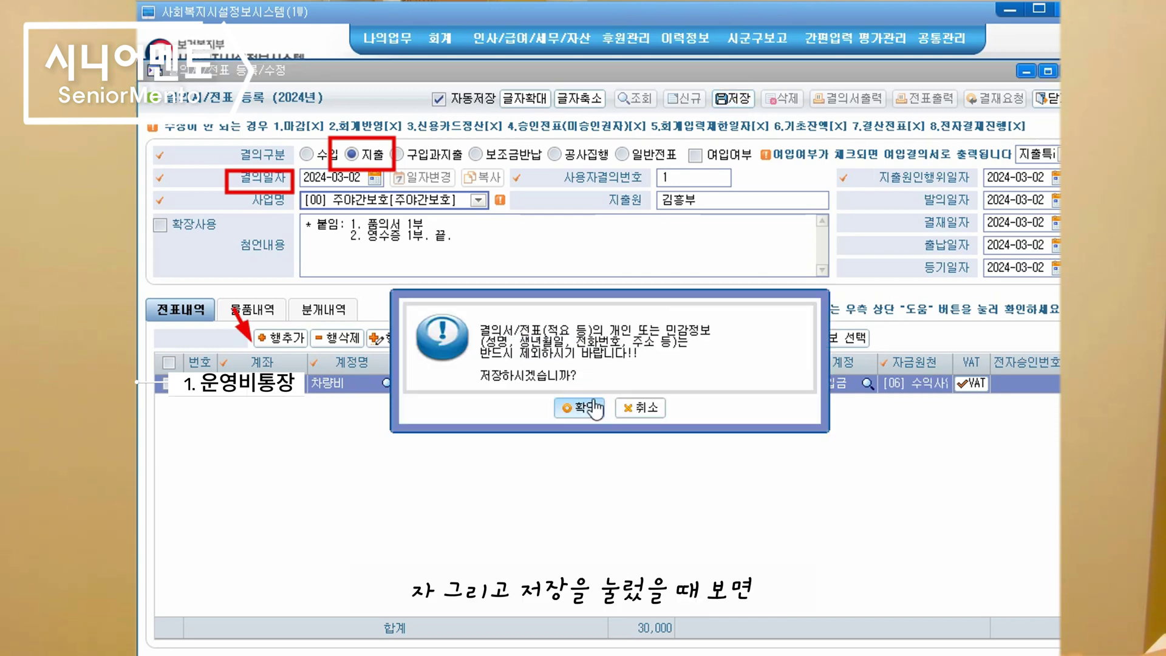
left_click(592, 407)
left_click(614, 409)
left_click(1048, 99)
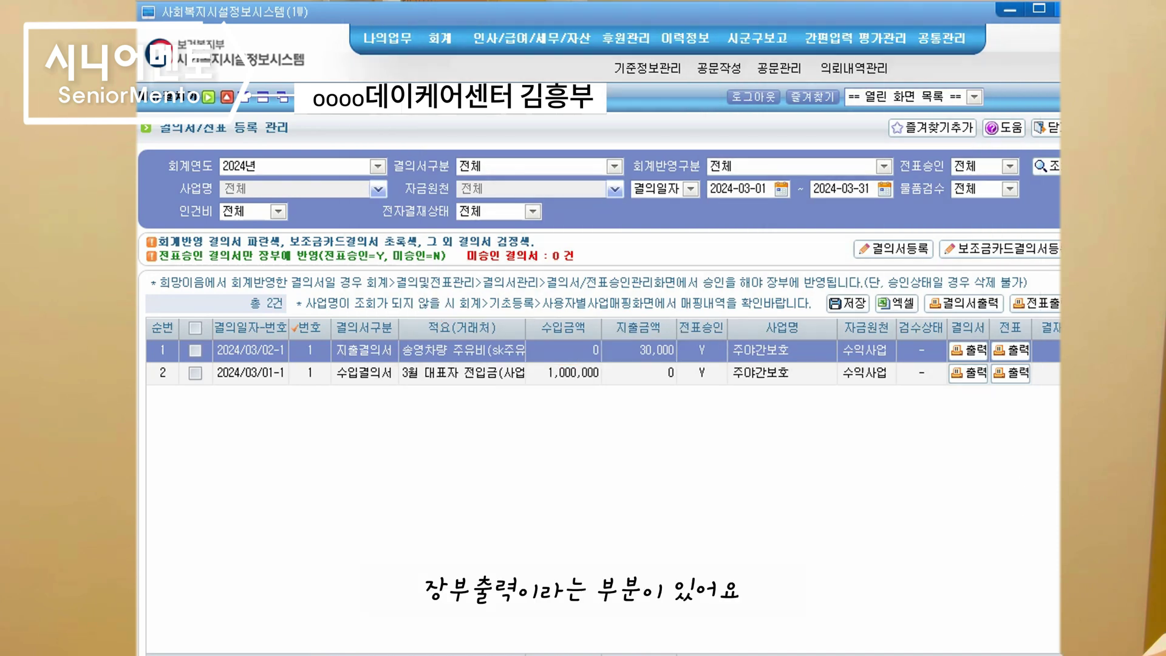
Open 자금일보 under 회계 > 장부출력, showing 2024-02-01 to 2024-02-20
mouse_move(440, 37)
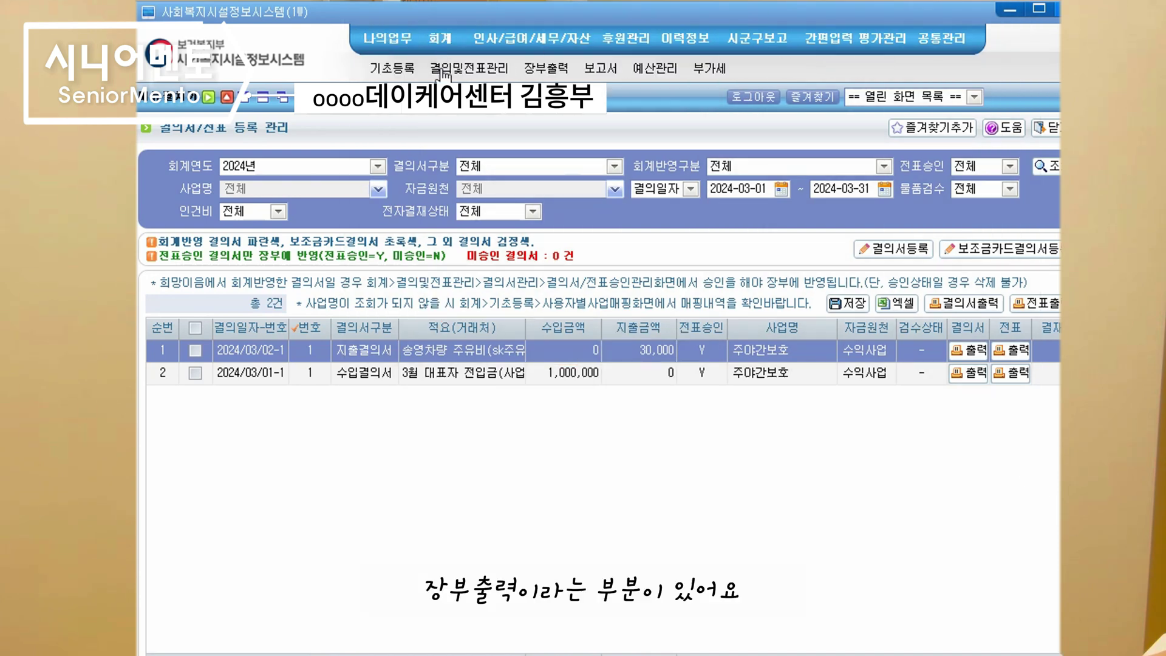
left_click(547, 69)
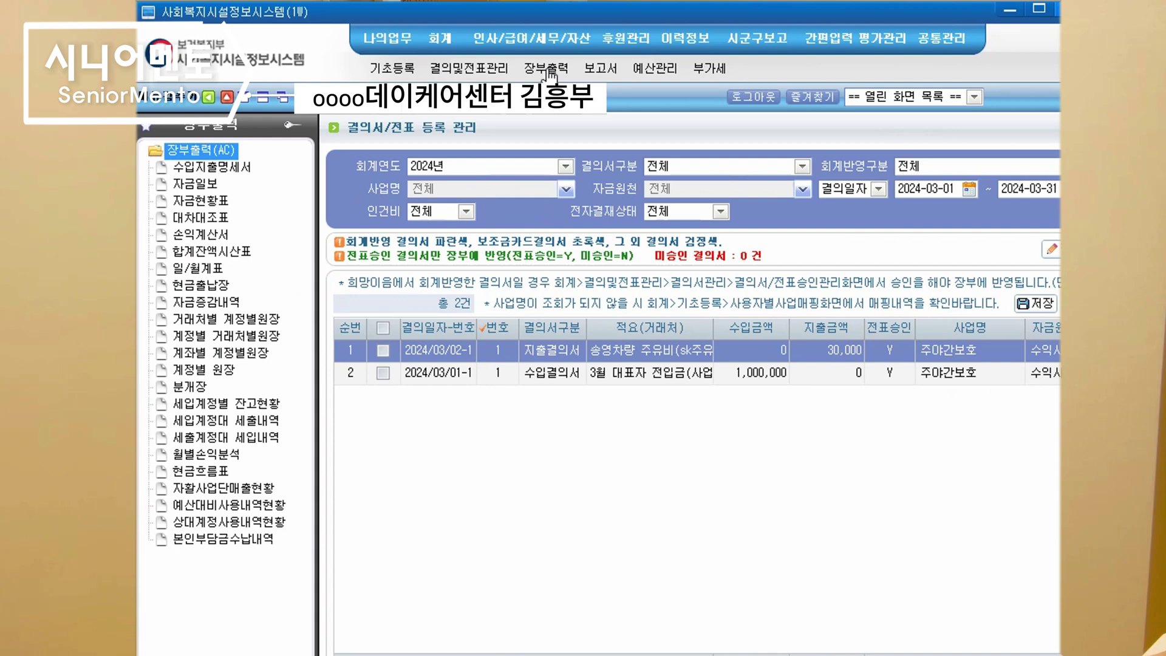
left_click(188, 184)
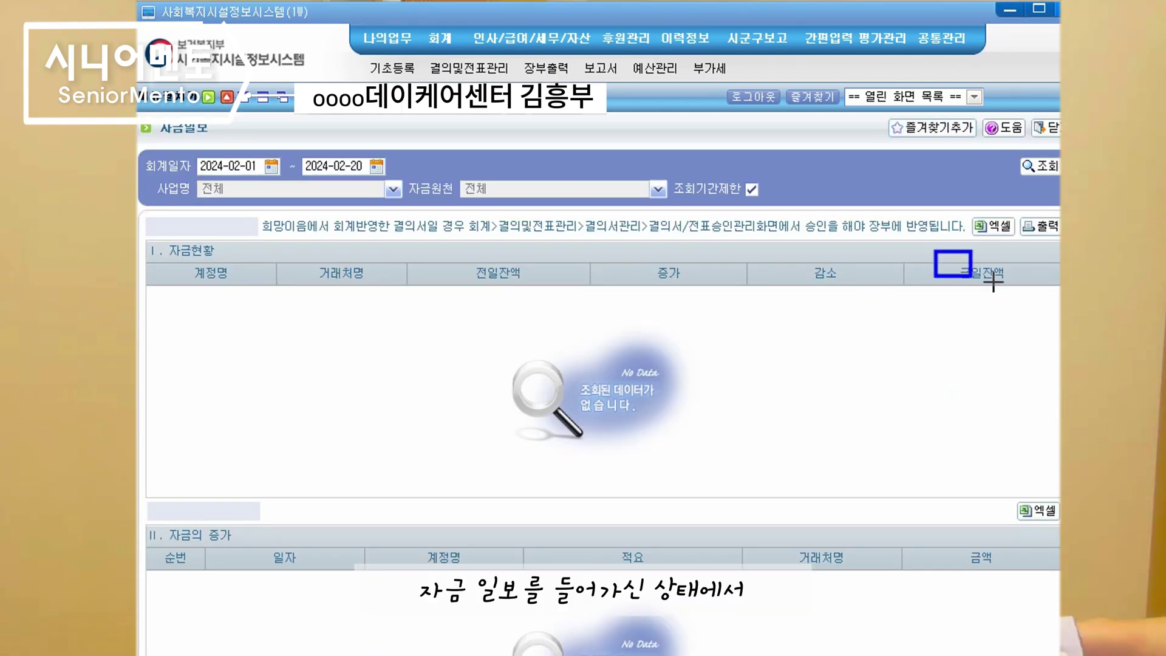
left_click_drag(994, 281, 1021, 299)
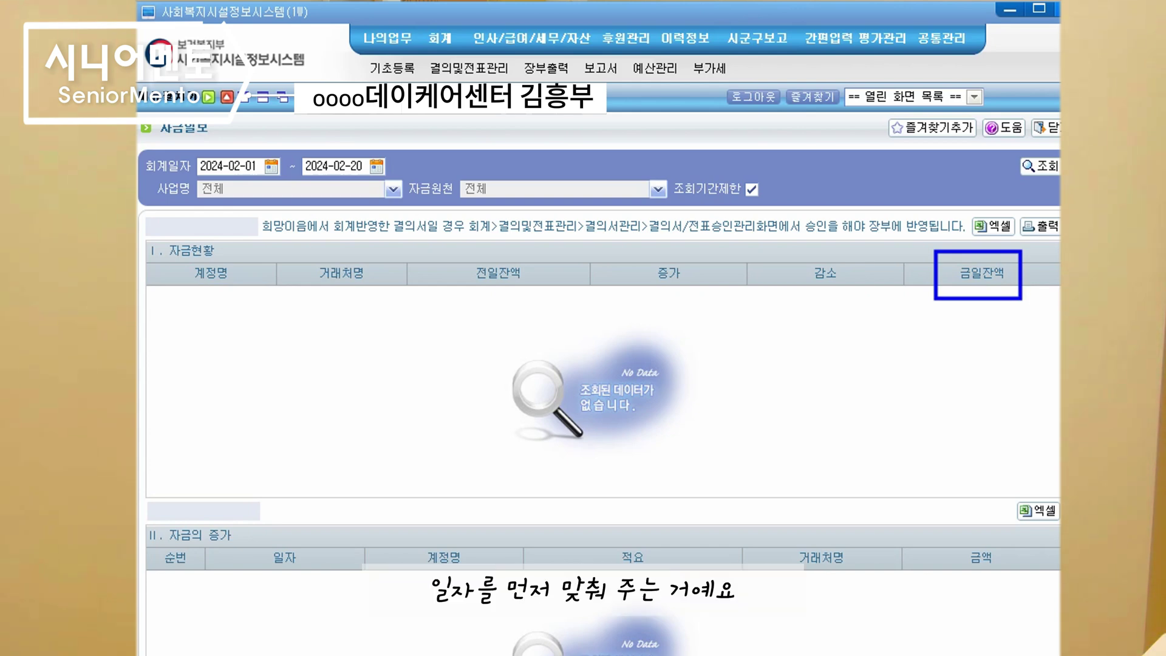